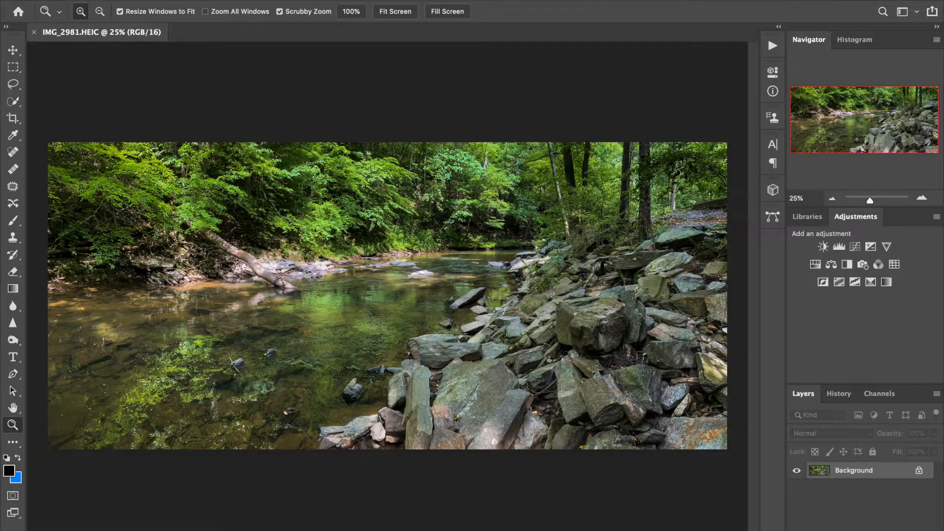
Step: Open the creek photo in the Nik Collection's Analog Efex Pro 2 trial and apply the Classic Camera 3 preset
{"action": "left_click", "coordinate": [305, 0]}
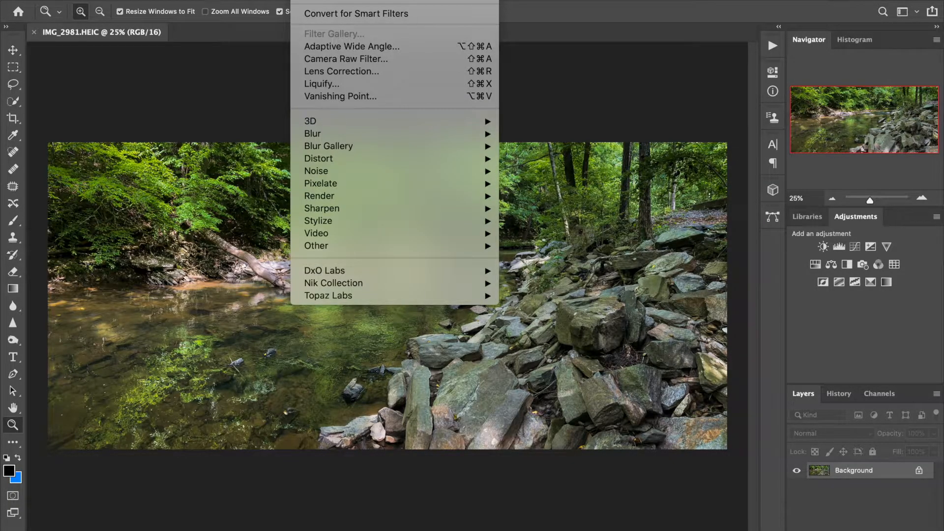
{"action": "mouse_move", "coordinate": [344, 284]}
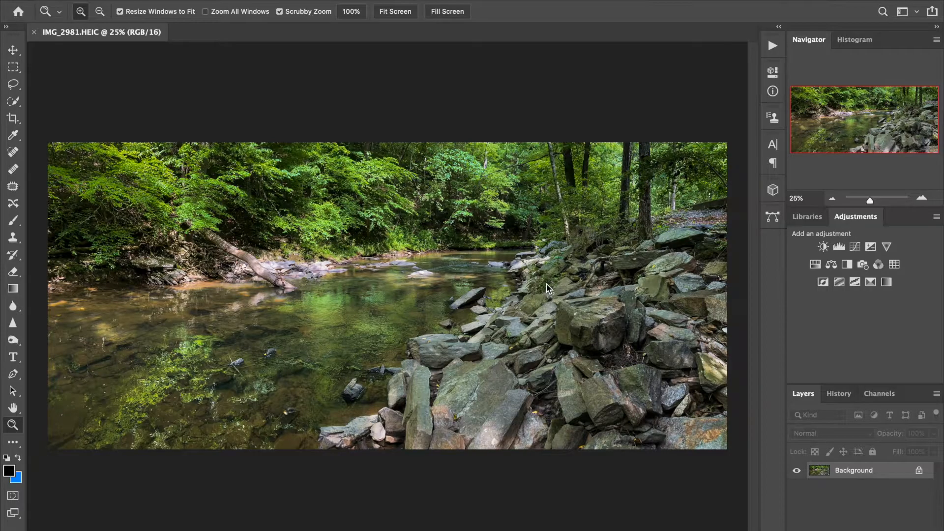
{"action": "mouse_move", "coordinate": [525, 524]}
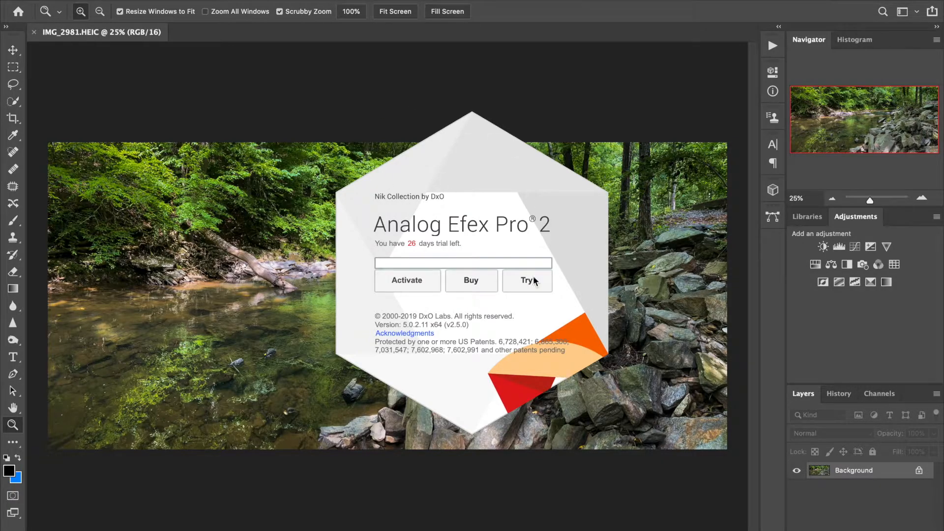
{"action": "left_click", "coordinate": [534, 280]}
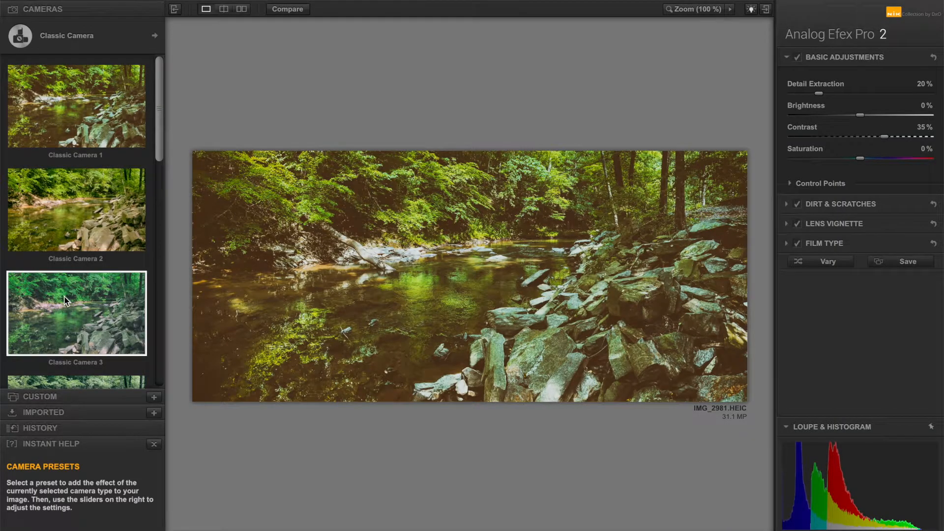
{"action": "left_click", "coordinate": [67, 301]}
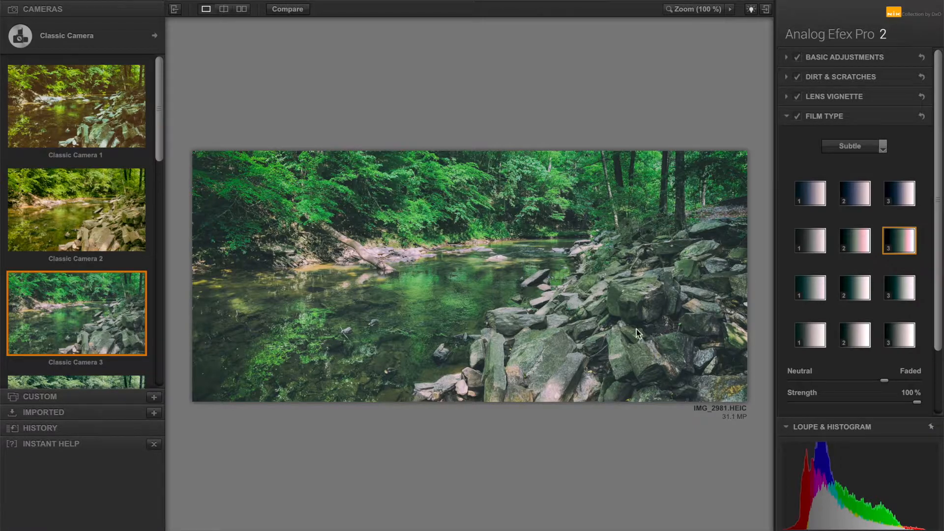
Step: Compare other Subtle film types in the second and third rows and reselect number 3 in the second row
{"action": "left_click", "coordinate": [864, 249]}
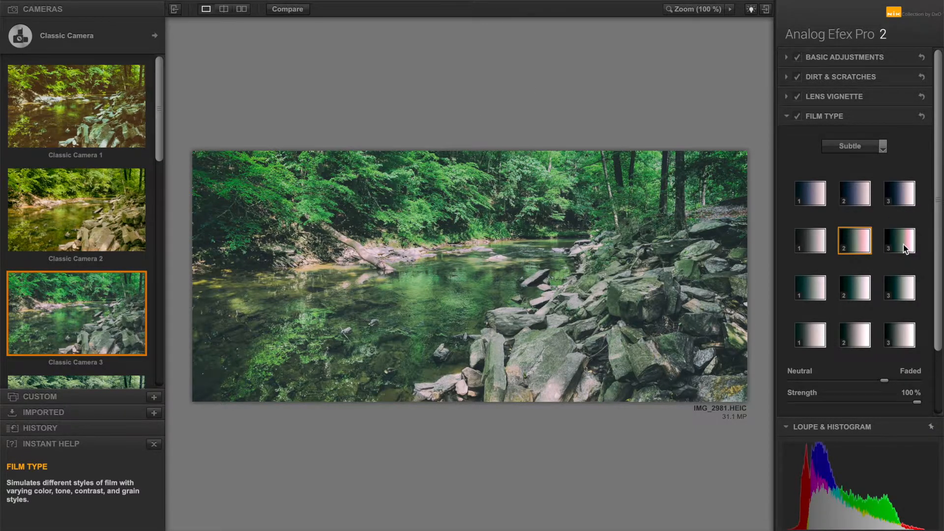
{"action": "left_click", "coordinate": [900, 290]}
{"action": "left_click", "coordinate": [848, 298]}
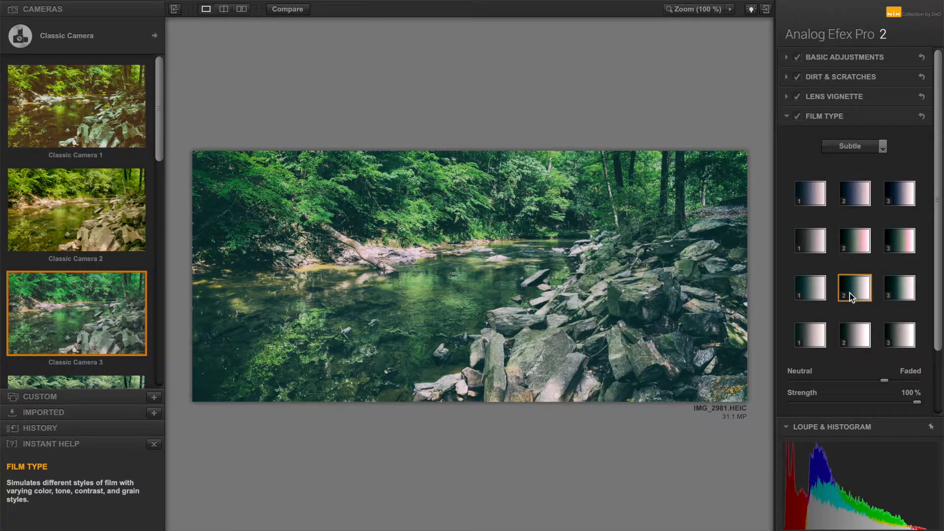
{"action": "left_click", "coordinate": [903, 252]}
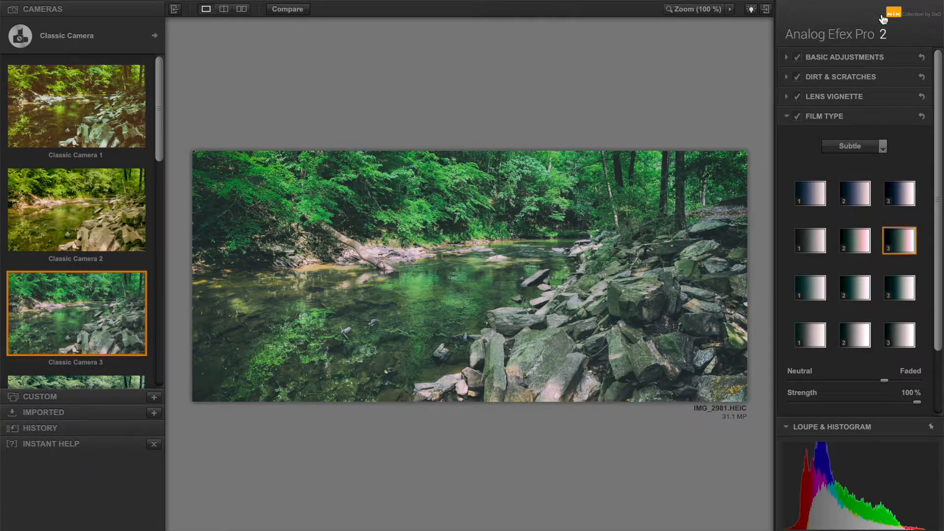
Step: Shift the film fade to about one third of the way from Neutral to Faded and inspect the fallen log at 100% zoom
{"action": "scroll", "coordinate": [838, 313], "scroll_direction": "down", "scroll_amount": 3}
{"action": "scroll", "coordinate": [868, 338], "scroll_direction": "down", "scroll_amount": 3}
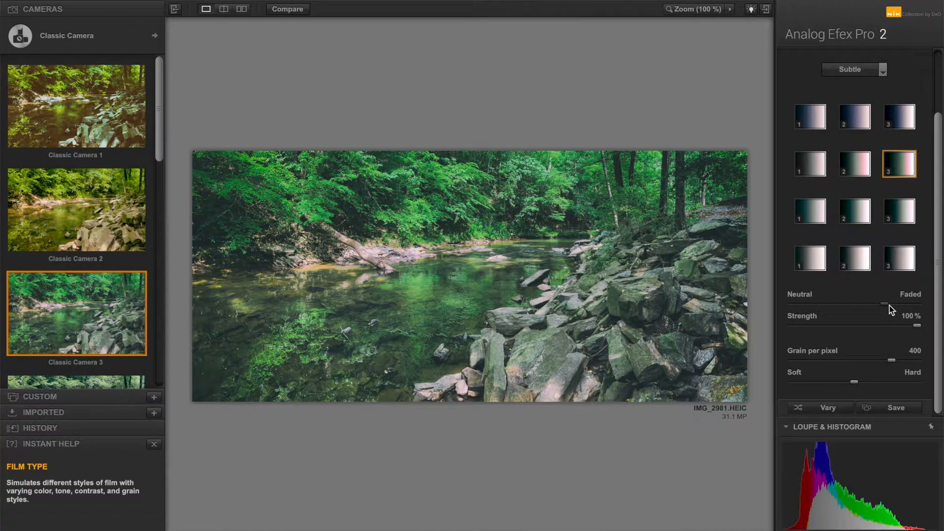
{"action": "left_click_drag", "start_coordinate": [874, 305], "coordinate": [842, 307]}
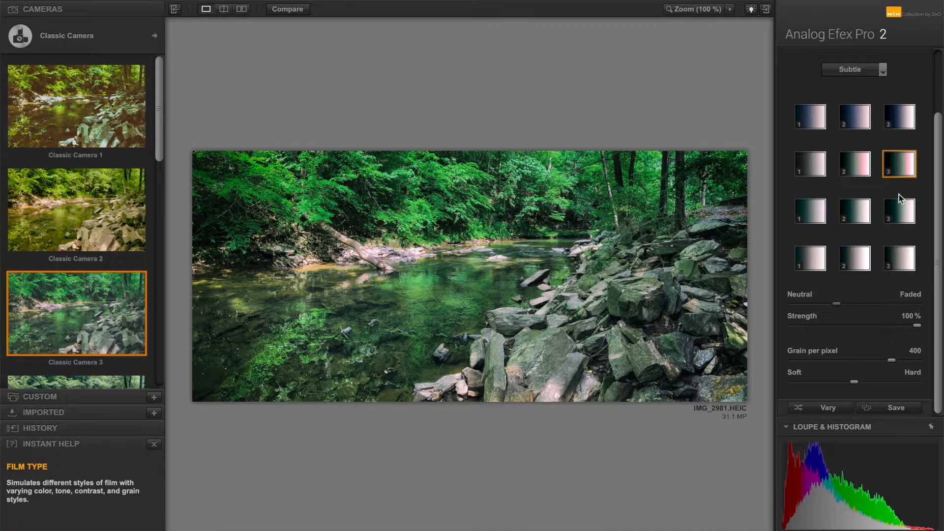
{"action": "left_click", "coordinate": [691, 8]}
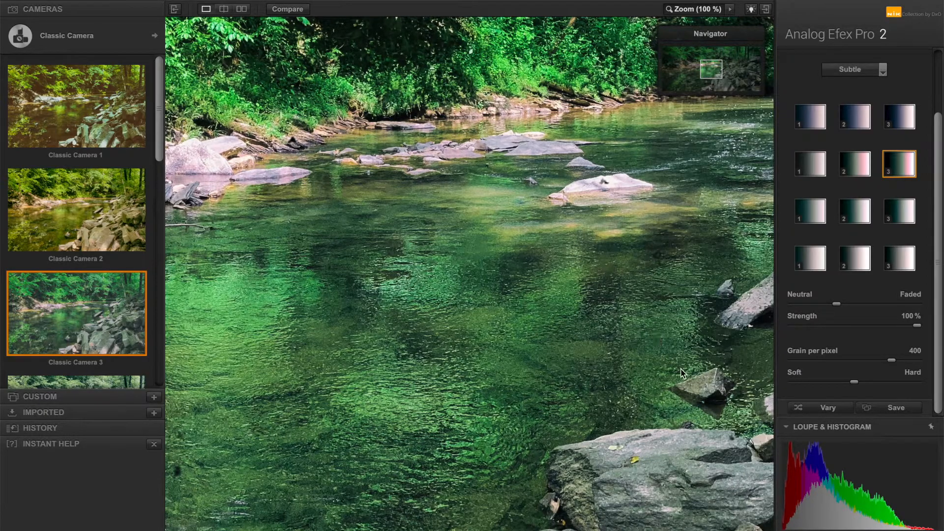
{"action": "mouse_move", "coordinate": [712, 74]}
{"action": "left_mouse_down"}
{"action": "mouse_move", "coordinate": [727, 78]}
{"action": "mouse_move", "coordinate": [713, 78]}
{"action": "mouse_move", "coordinate": [715, 61]}
{"action": "mouse_move", "coordinate": [698, 69]}
{"action": "left_mouse_up"}
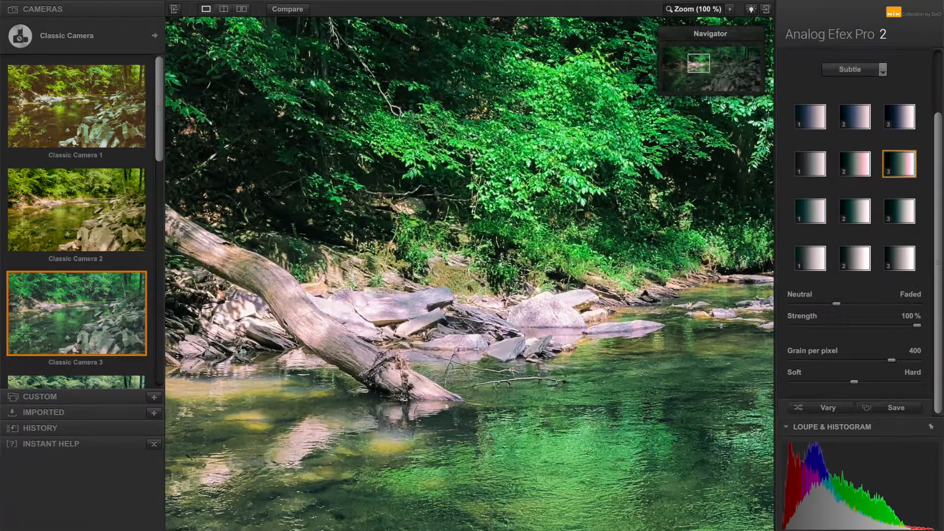
{"action": "left_click", "coordinate": [700, 10]}
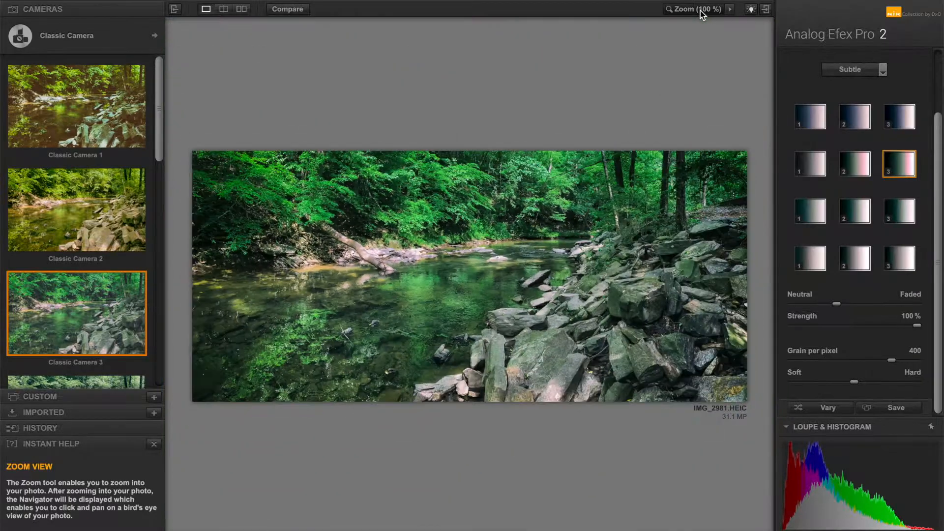
Step: In the basic adjustments, set Detail Extraction to 25%, Brightness to -18% and Contrast to -2%
{"action": "scroll", "coordinate": [881, 184], "scroll_direction": "up", "scroll_amount": 3}
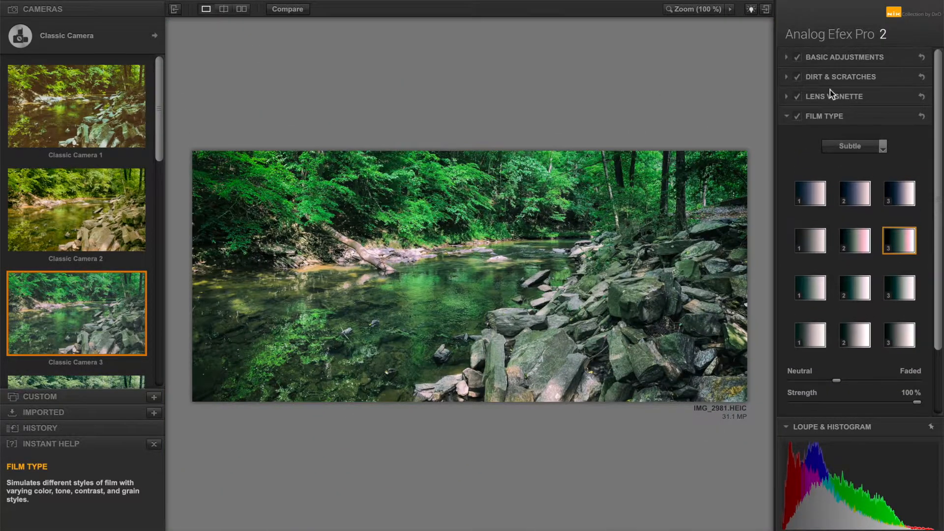
{"action": "left_click", "coordinate": [787, 59]}
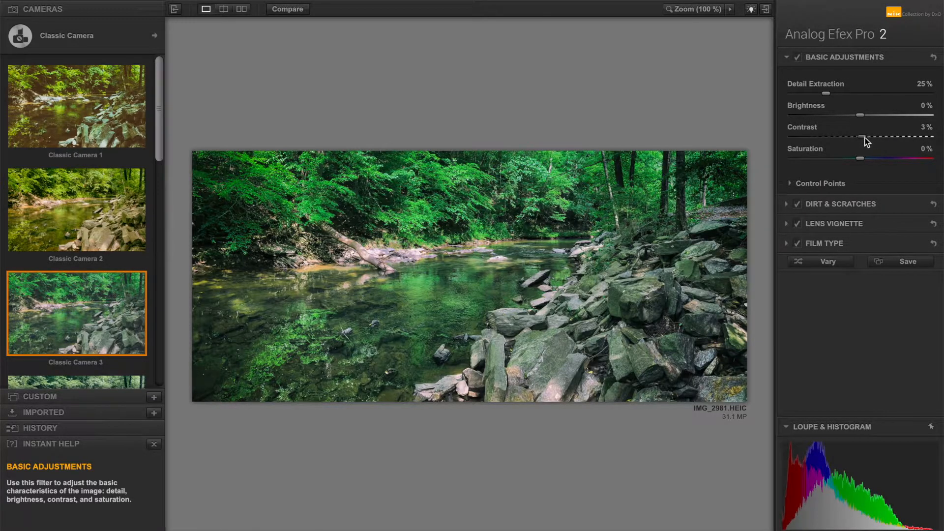
{"action": "left_click_drag", "start_coordinate": [860, 115], "coordinate": [854, 117]}
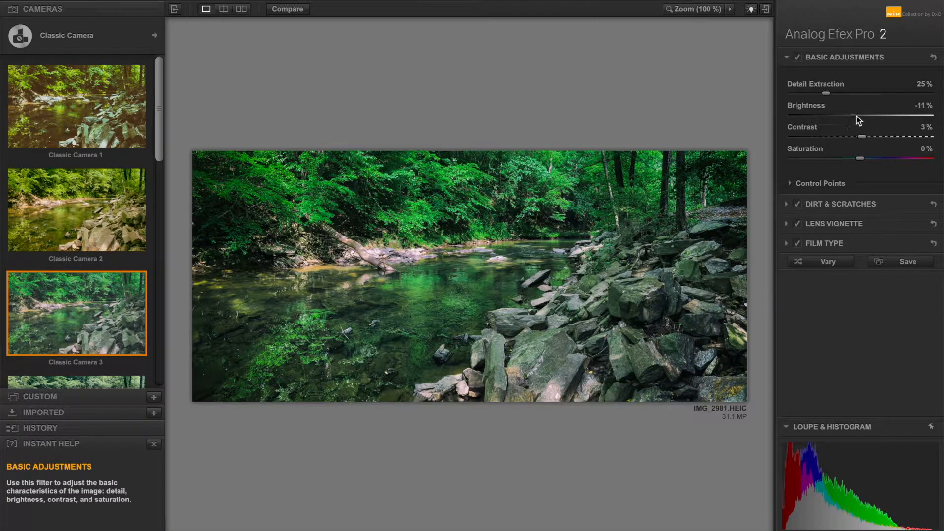
{"action": "left_click_drag", "start_coordinate": [856, 116], "coordinate": [850, 116]}
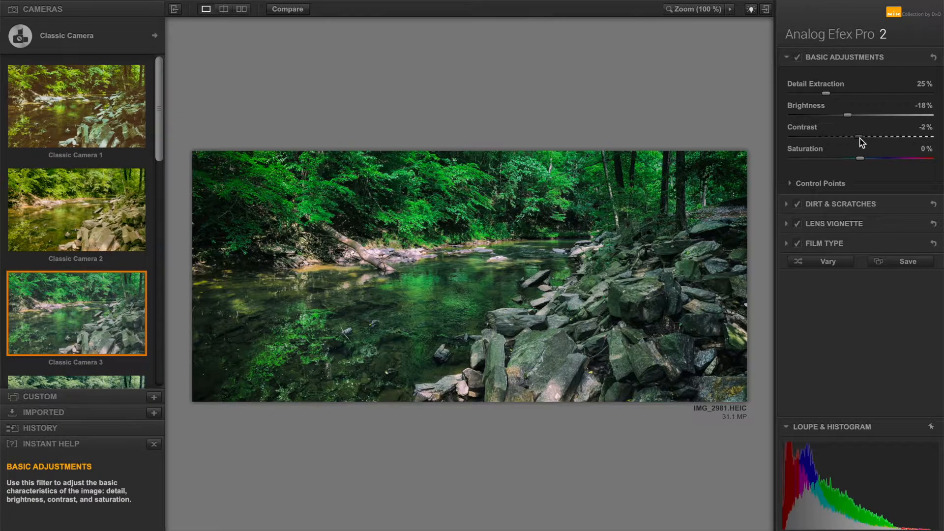
Step: Compare Dust and Lint textures for the dirt and scratches effect at 100% zoom and reselect the middle texture in the second row
{"action": "left_click", "coordinate": [784, 204]}
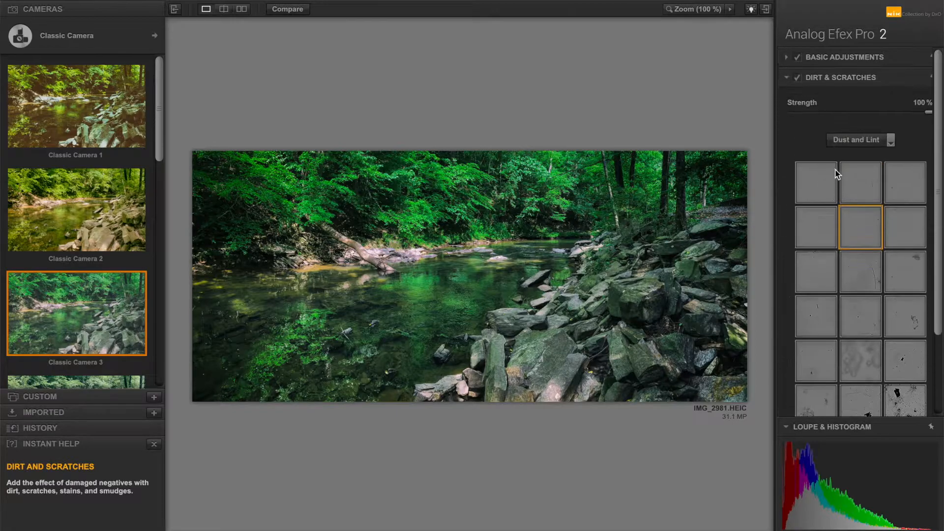
{"action": "left_click", "coordinate": [894, 278]}
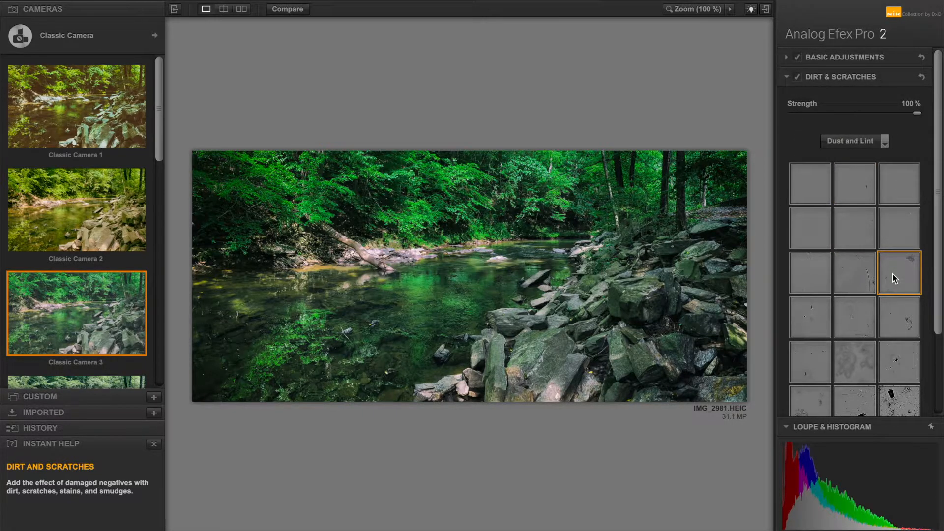
{"action": "left_click", "coordinate": [697, 7]}
{"action": "left_click", "coordinate": [854, 366]}
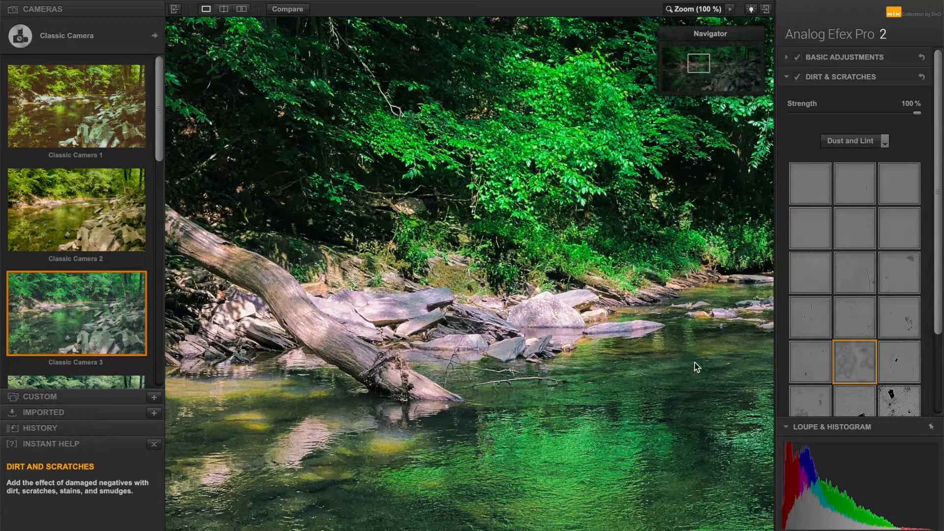
{"action": "left_click_drag", "start_coordinate": [660, 370], "coordinate": [629, 339]}
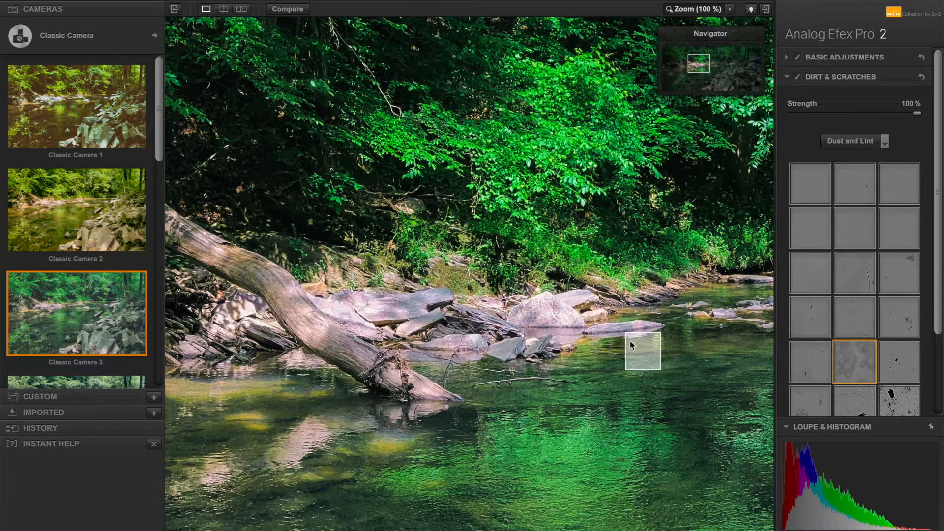
{"action": "left_click", "coordinate": [858, 226]}
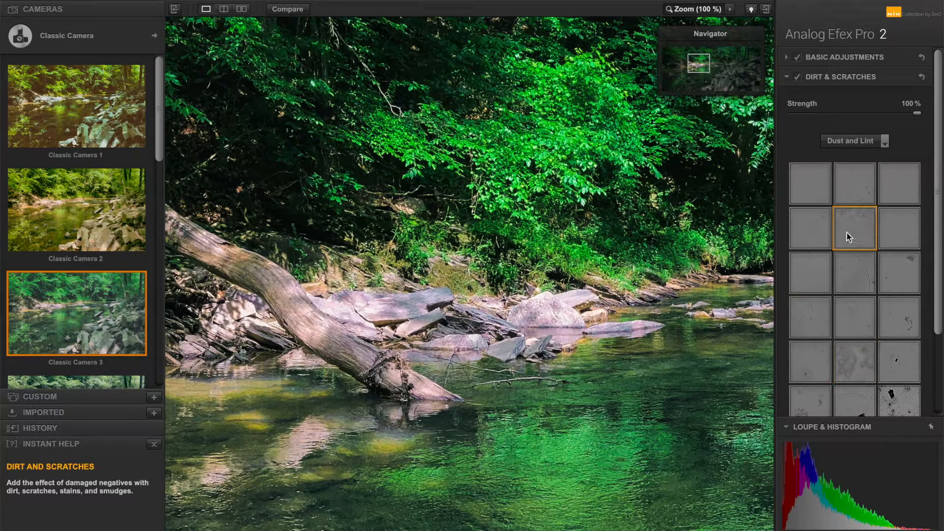
{"action": "left_click", "coordinate": [786, 76]}
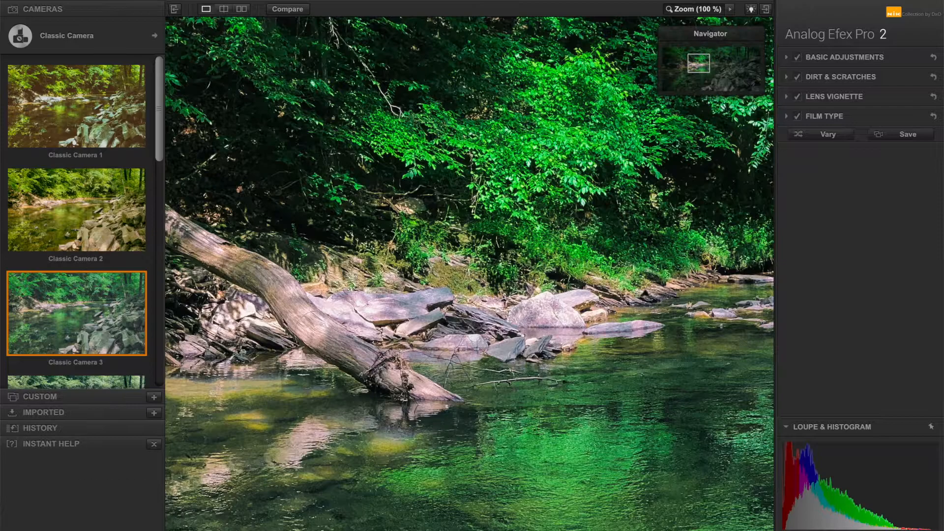
{"action": "left_click", "coordinate": [690, 11]}
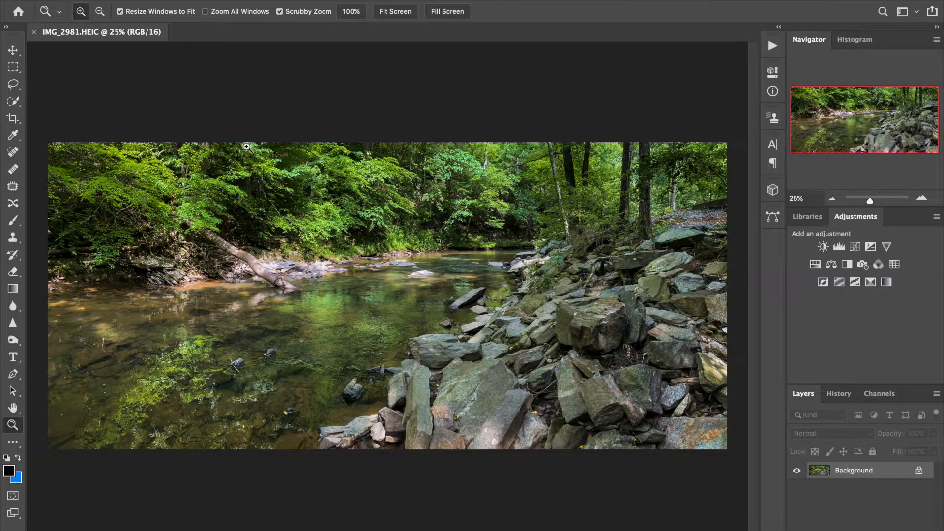
Step: Close IMG_2981.HEIC without saving its changes and switch to Adobe Bridge
{"action": "left_click", "coordinate": [34, 32]}
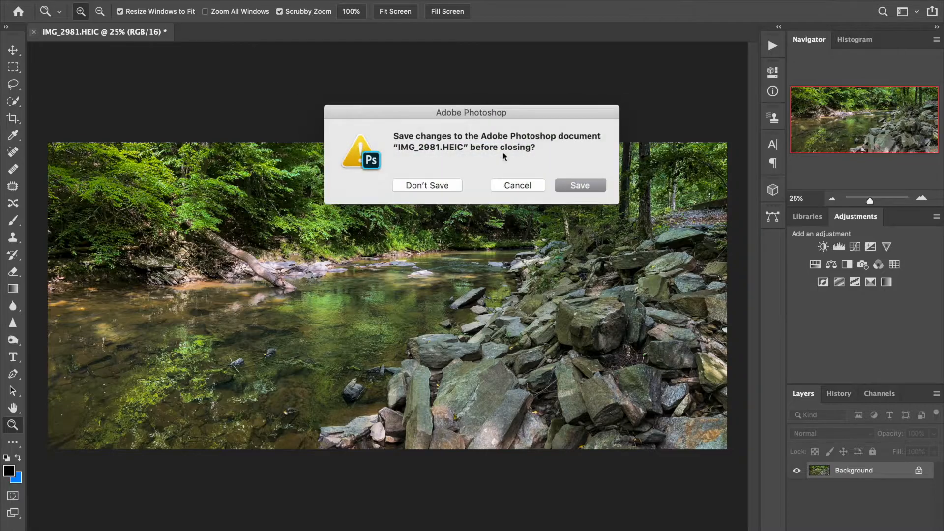
{"action": "left_click", "coordinate": [425, 185]}
{"action": "left_click", "coordinate": [398, 524]}
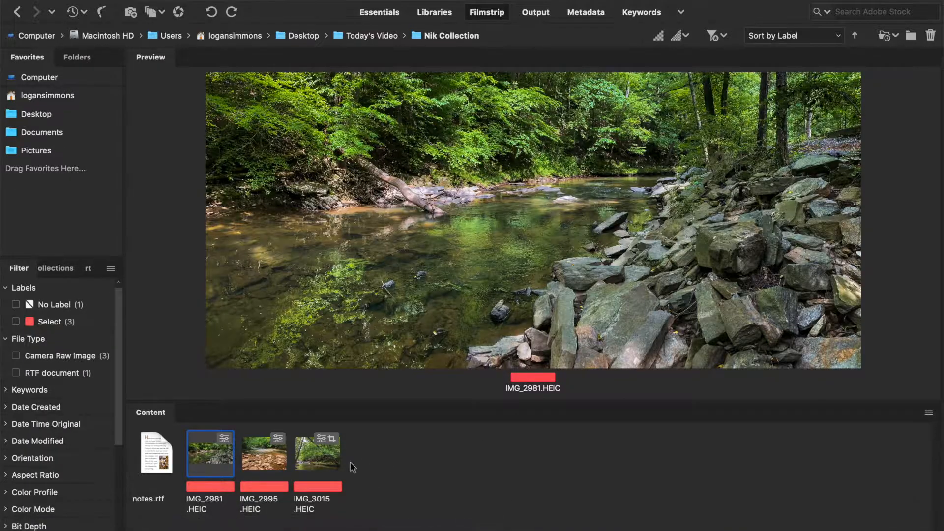
Step: Open IMG_2995.HEIC in Photoshop and launch the Nik Collection's Color Efex Pro 4 on it
{"action": "double_click", "coordinate": [250, 468]}
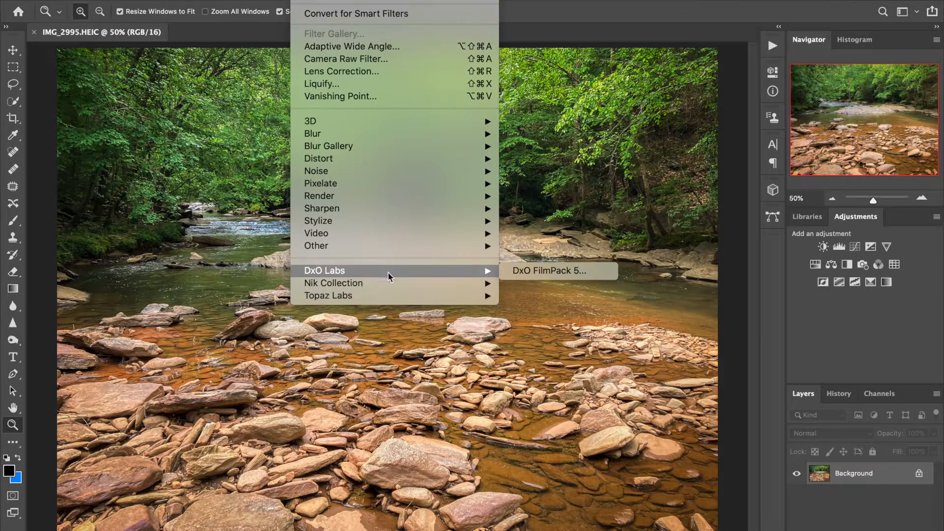
{"action": "mouse_move", "coordinate": [406, 285]}
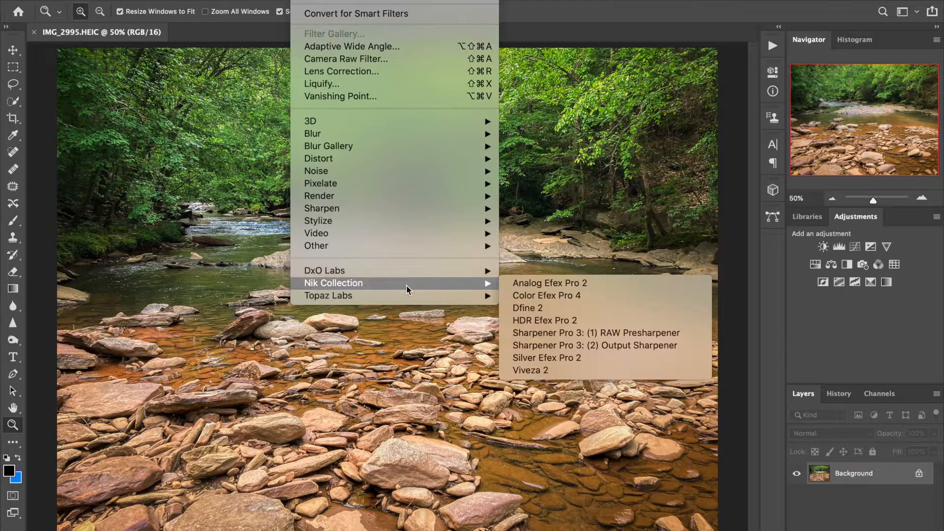
{"action": "left_click", "coordinate": [537, 296]}
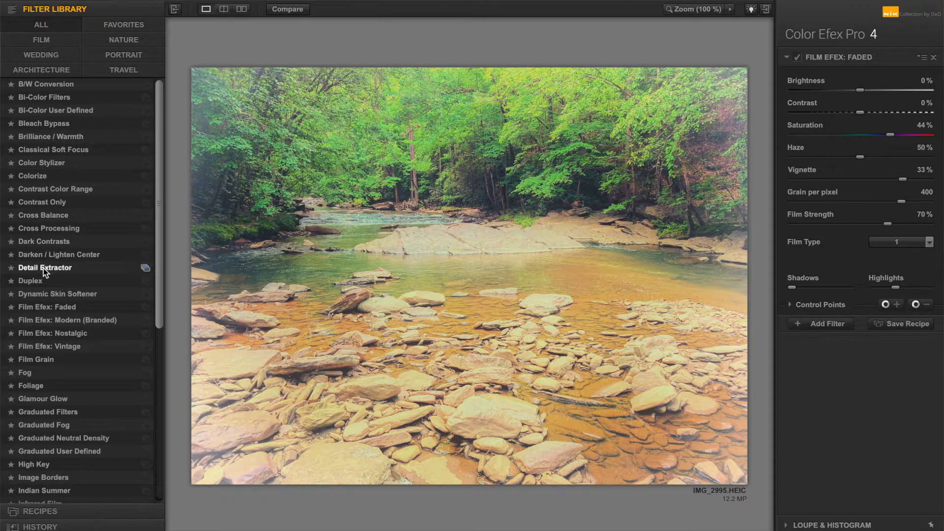
Step: Look through the complete list of filters in the filter library
{"action": "scroll", "coordinate": [49, 236], "scroll_direction": "down", "scroll_amount": 2}
{"action": "scroll", "coordinate": [65, 264], "scroll_direction": "up", "scroll_amount": 2}
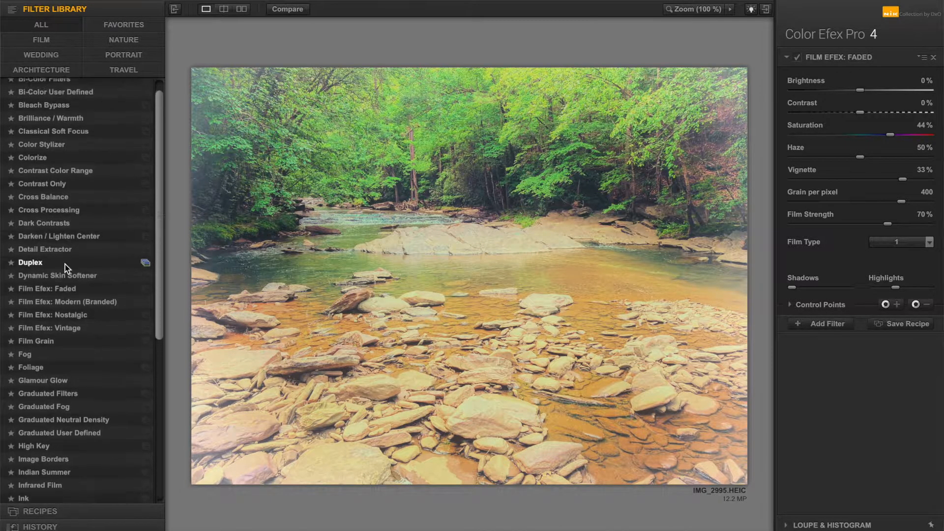
{"action": "scroll", "coordinate": [81, 191], "scroll_direction": "down", "scroll_amount": 7}
{"action": "scroll", "coordinate": [83, 195], "scroll_direction": "down", "scroll_amount": 4}
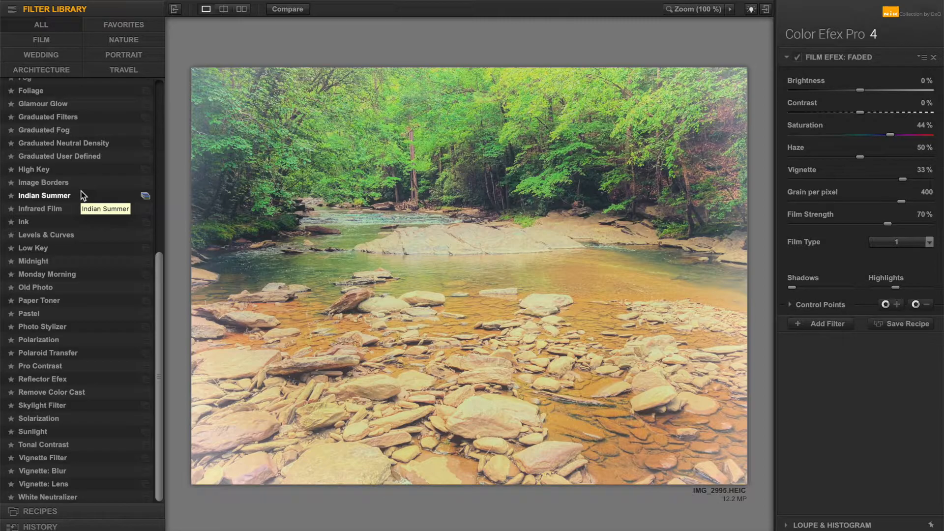
{"action": "scroll", "coordinate": [82, 195], "scroll_direction": "up", "scroll_amount": 11}
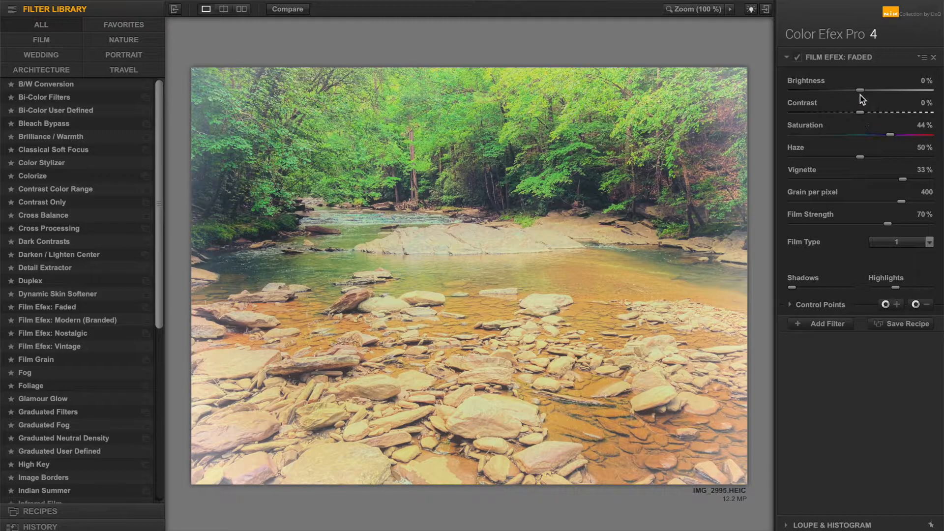
Step: For the Film Efex: Faded filter, set Brightness to -16%, Saturation to 21% and Vignette to 37%
{"action": "left_click_drag", "start_coordinate": [861, 90], "coordinate": [858, 91]}
{"action": "left_click_drag", "start_coordinate": [855, 92], "coordinate": [854, 93]}
{"action": "left_click_drag", "start_coordinate": [890, 135], "coordinate": [878, 141]}
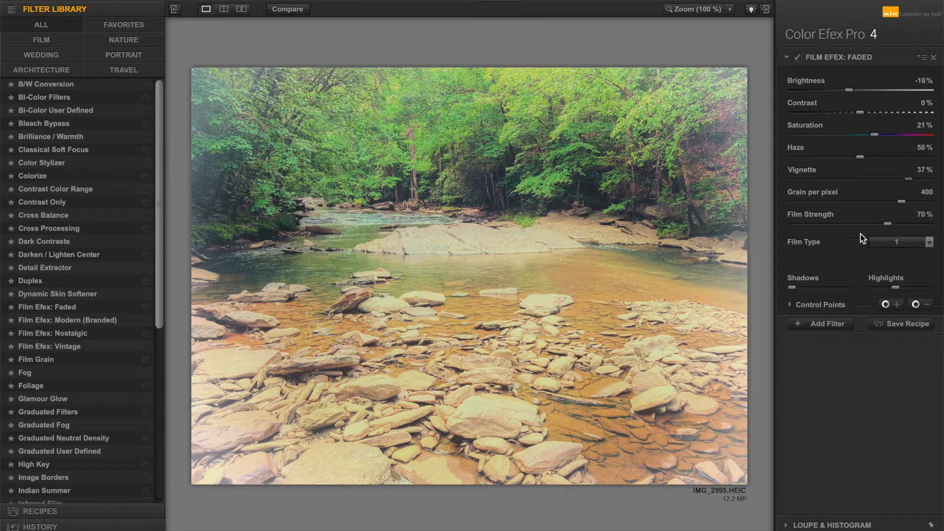
Step: Add a second filter slot below Film Efex: Faded and fill it with the Image Borders filter
{"action": "left_click", "coordinate": [815, 325]}
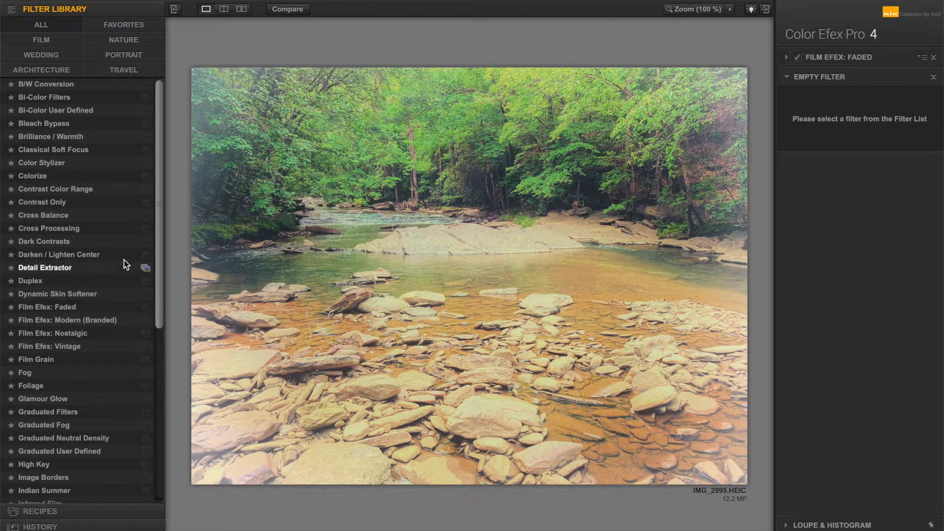
{"action": "scroll", "coordinate": [47, 378], "scroll_direction": "down", "scroll_amount": 5}
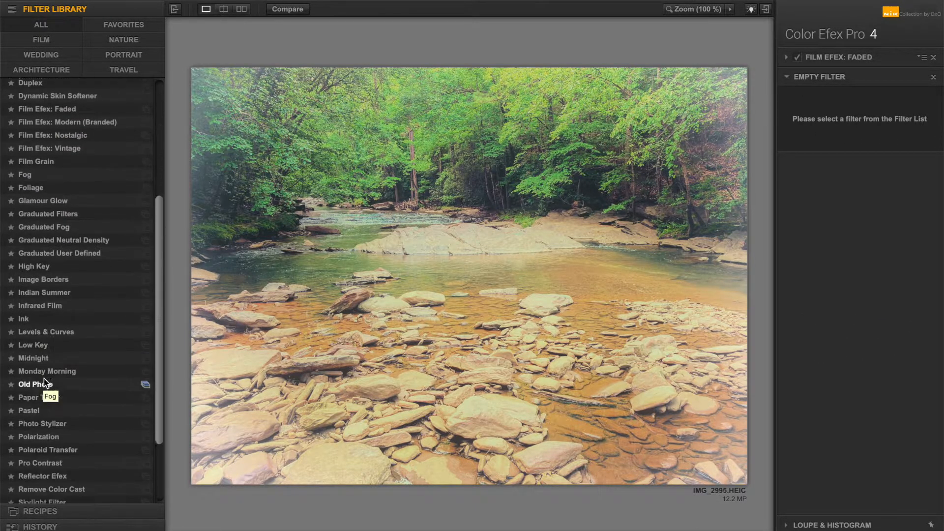
{"action": "scroll", "coordinate": [45, 382], "scroll_direction": "down", "scroll_amount": 3}
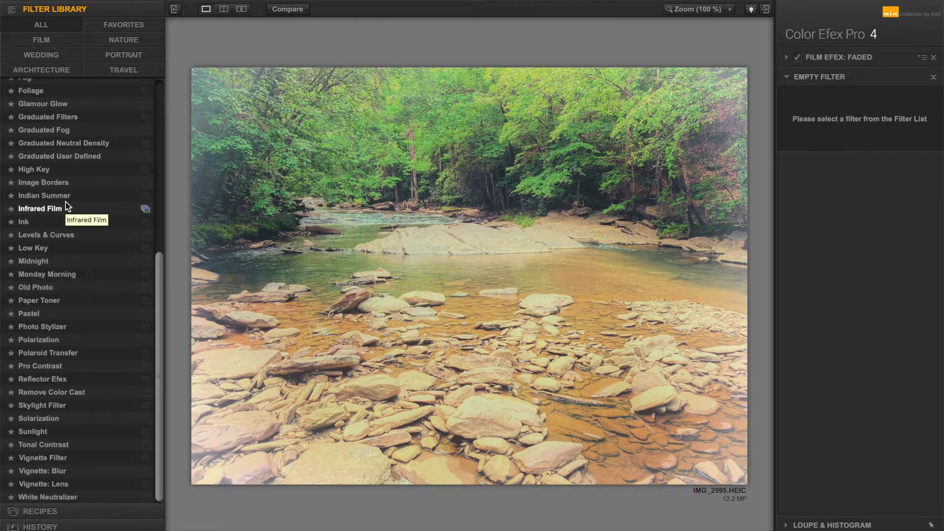
{"action": "scroll", "coordinate": [74, 273], "scroll_direction": "up", "scroll_amount": 2}
{"action": "scroll", "coordinate": [74, 274], "scroll_direction": "up", "scroll_amount": 3}
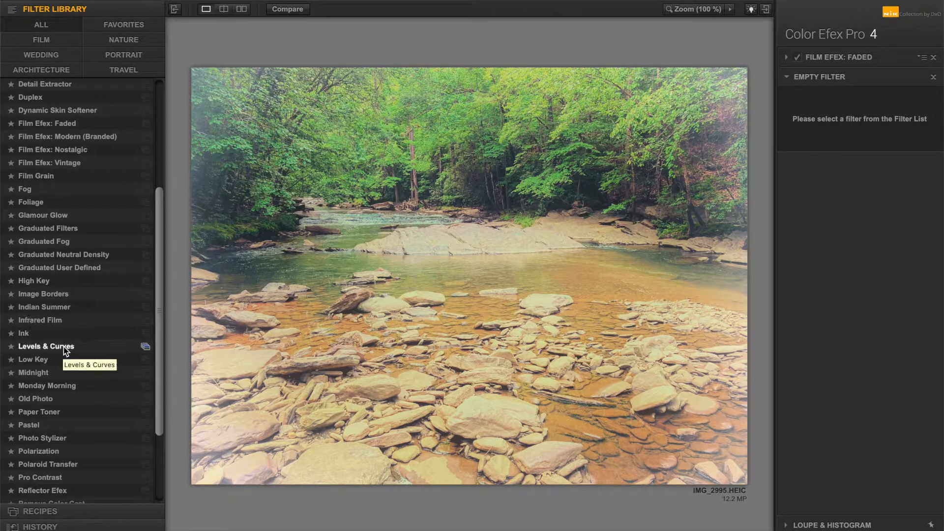
{"action": "scroll", "coordinate": [63, 347], "scroll_direction": "down", "scroll_amount": 6}
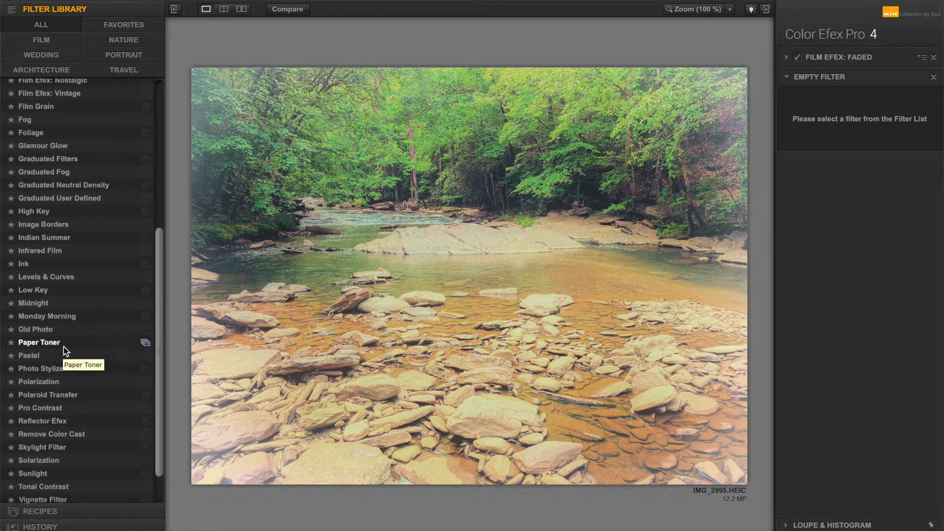
{"action": "scroll", "coordinate": [63, 346], "scroll_direction": "down", "scroll_amount": 2}
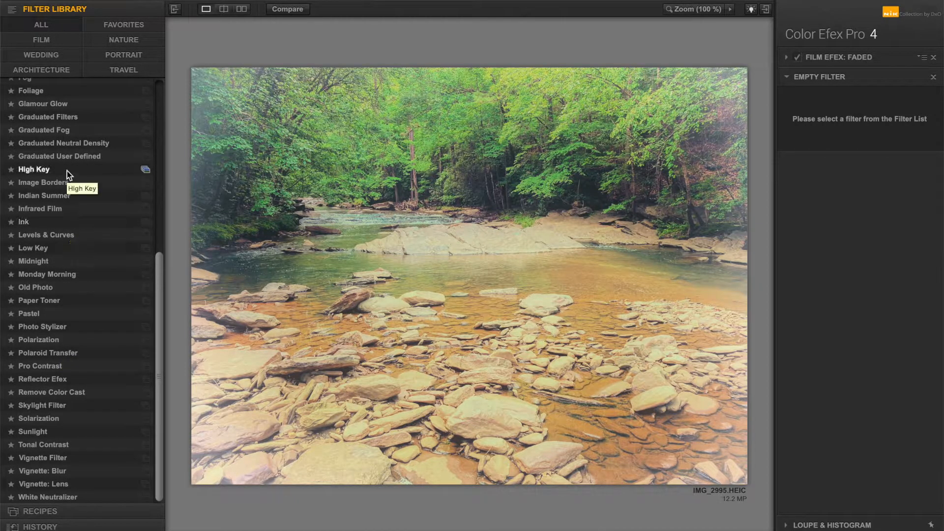
{"action": "left_click", "coordinate": [64, 185]}
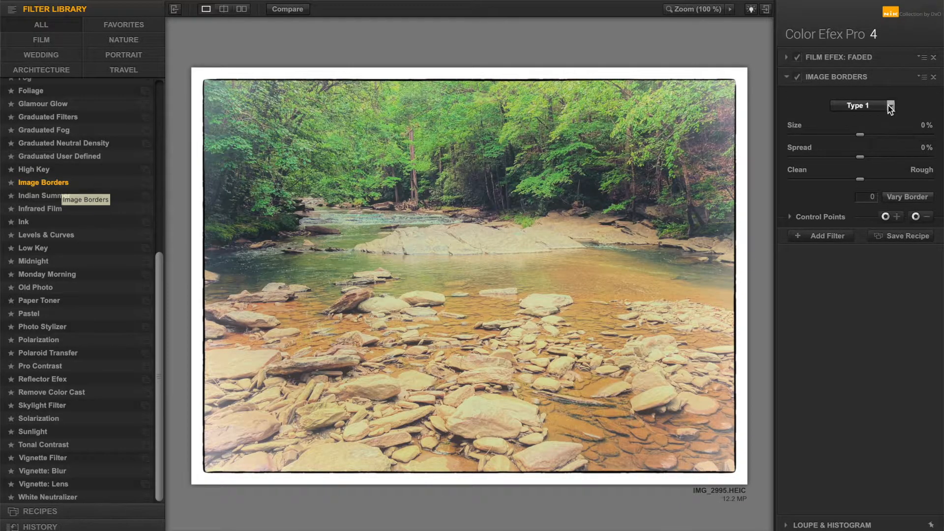
Step: Configure the image border as Type 3 with Size 52% and Spread -40%
{"action": "left_click", "coordinate": [891, 106]}
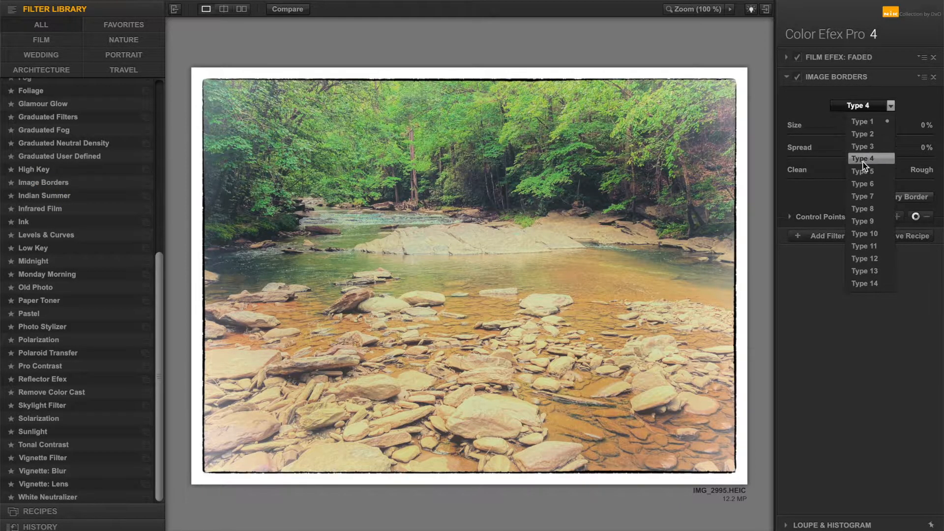
{"action": "left_click", "coordinate": [863, 147]}
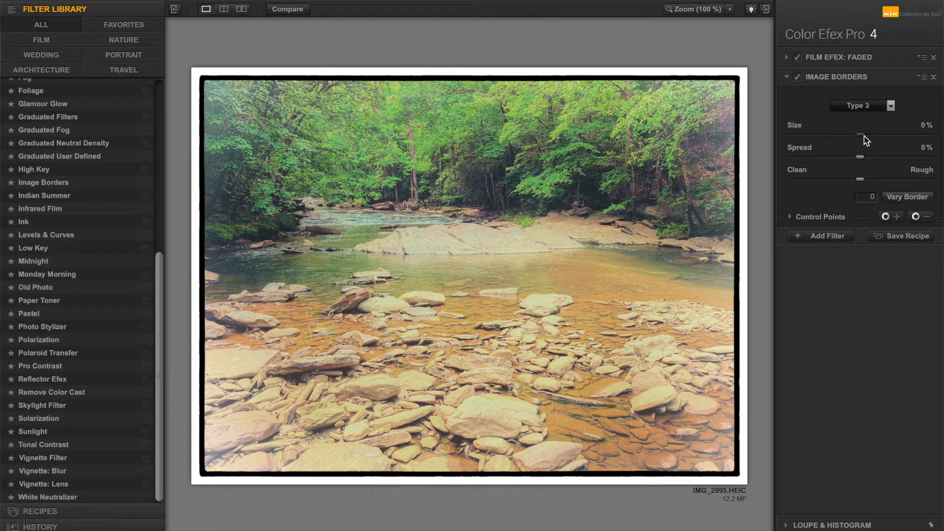
{"action": "left_click_drag", "start_coordinate": [863, 136], "coordinate": [900, 140]}
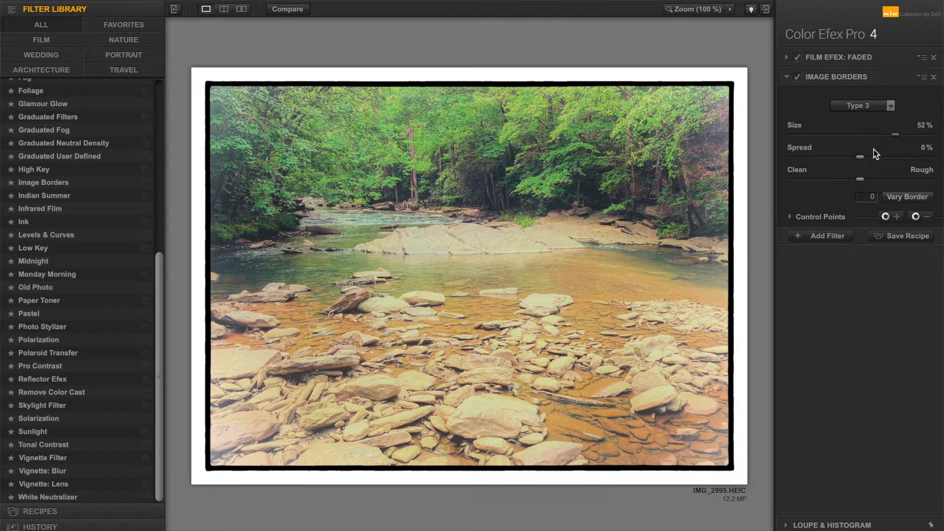
{"action": "left_click_drag", "start_coordinate": [860, 158], "coordinate": [834, 165]}
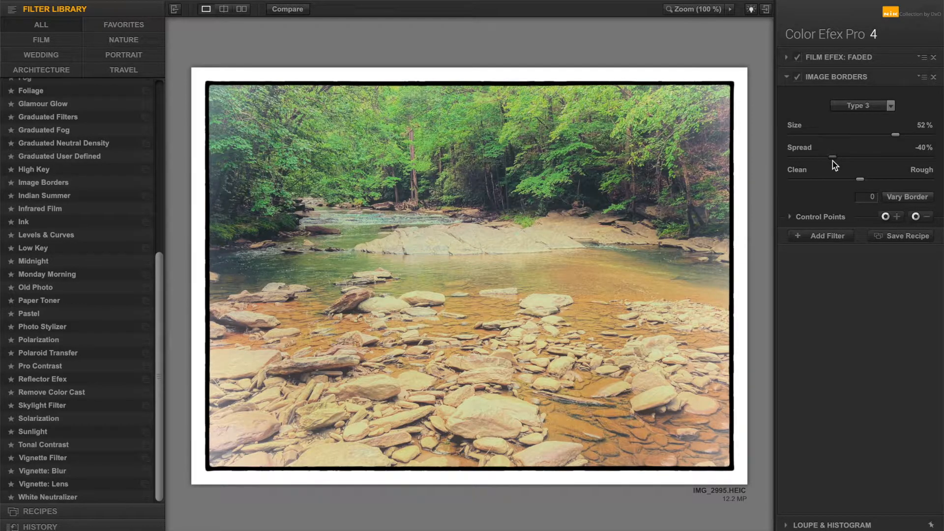
Step: Add a third filter, B/W Conversion, to the stack, keeping B/W Conversion as its method
{"action": "left_click", "coordinate": [846, 240]}
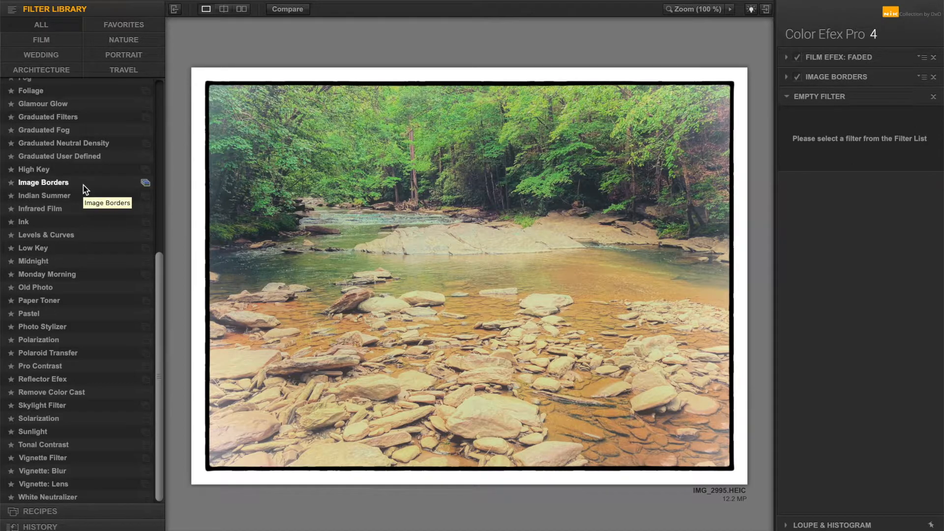
{"action": "scroll", "coordinate": [84, 185], "scroll_direction": "up", "scroll_amount": 8}
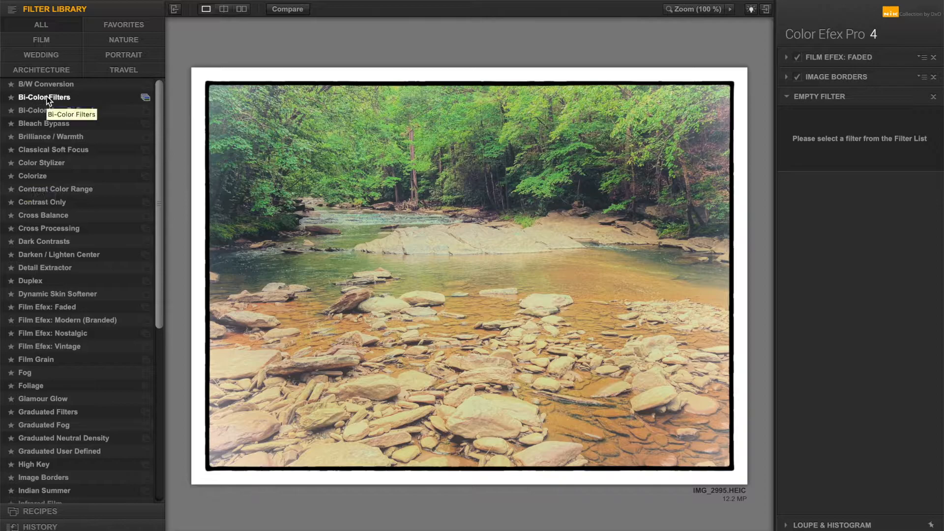
{"action": "left_click", "coordinate": [55, 85]}
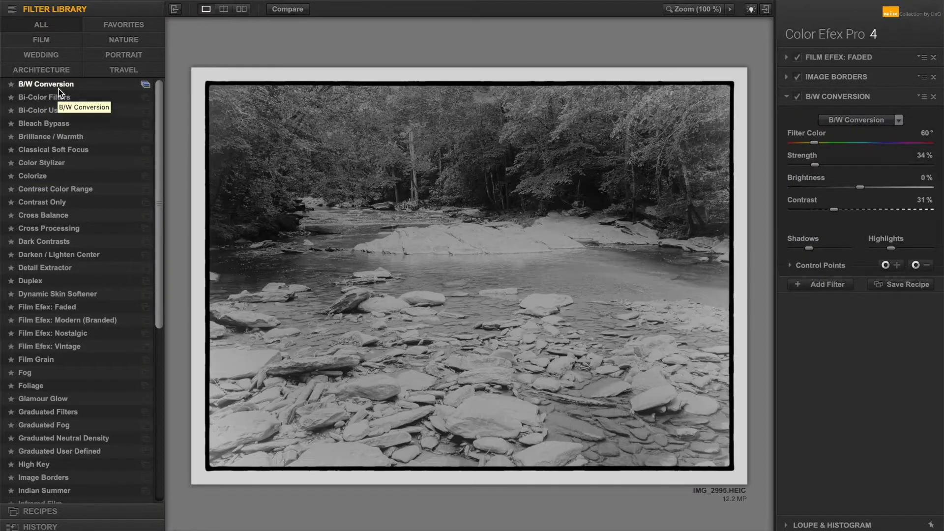
{"action": "left_click", "coordinate": [889, 116]}
{"action": "left_click", "coordinate": [889, 116]}
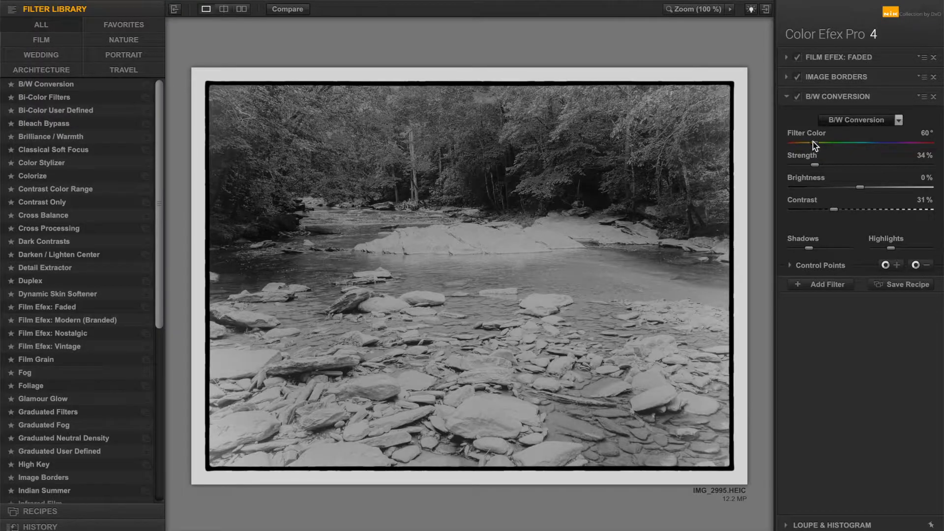
Step: Set the B/W Conversion's Filter Color to 141°, Brightness to 22% and Contrast to 61%, and lower its Shadows
{"action": "left_click_drag", "start_coordinate": [813, 141], "coordinate": [839, 146]}
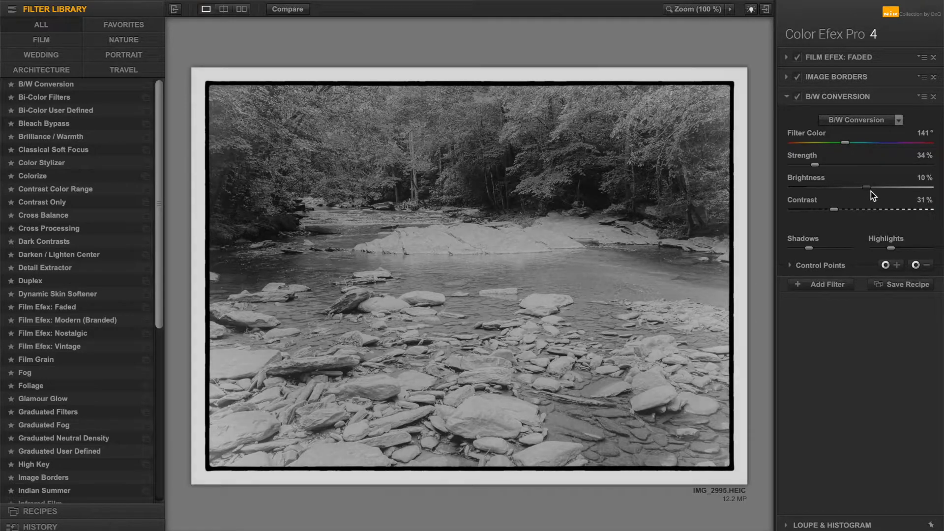
{"action": "left_click_drag", "start_coordinate": [874, 193], "coordinate": [879, 194]}
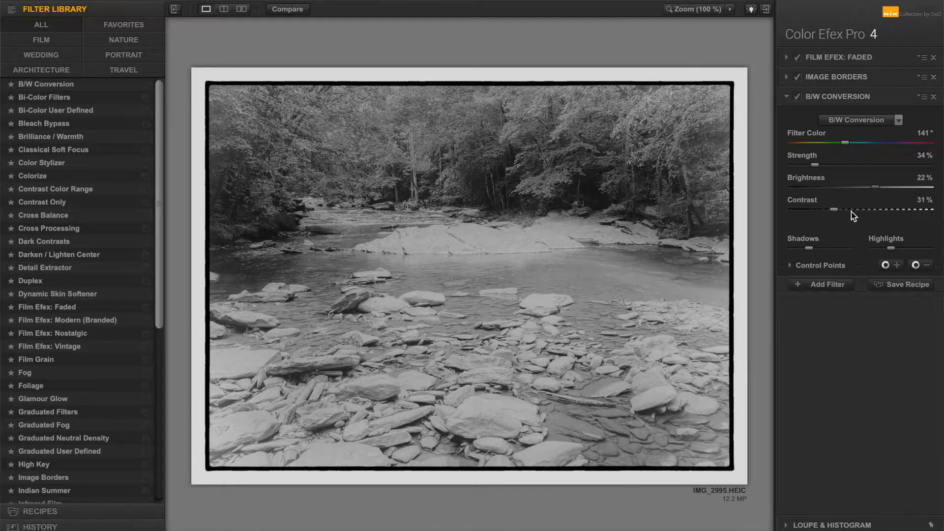
{"action": "left_click_drag", "start_coordinate": [833, 209], "coordinate": [872, 214]}
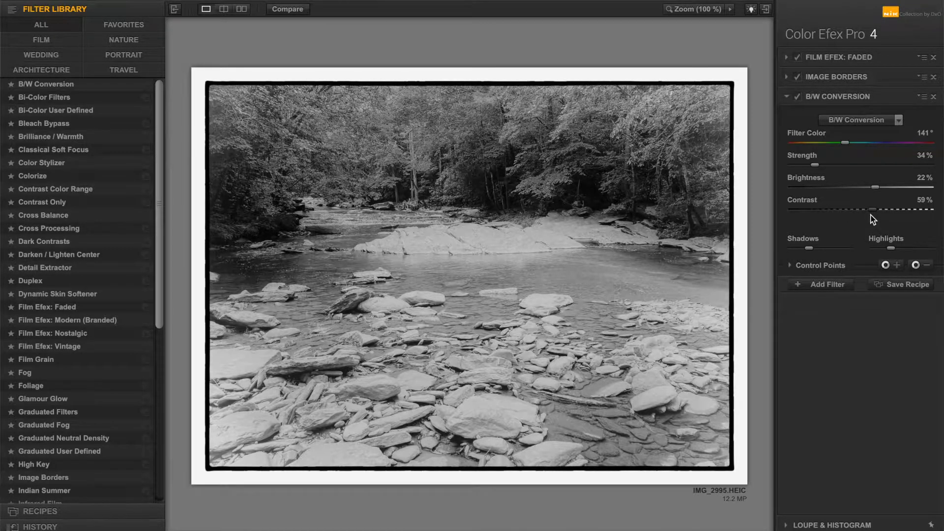
{"action": "left_click_drag", "start_coordinate": [871, 215], "coordinate": [874, 218]}
{"action": "left_click_drag", "start_coordinate": [809, 248], "coordinate": [799, 254]}
Step: Place a B/W Conversion control point on the dark trees above the large flat rock and slightly raise the Opacity
{"action": "left_click", "coordinate": [792, 267]}
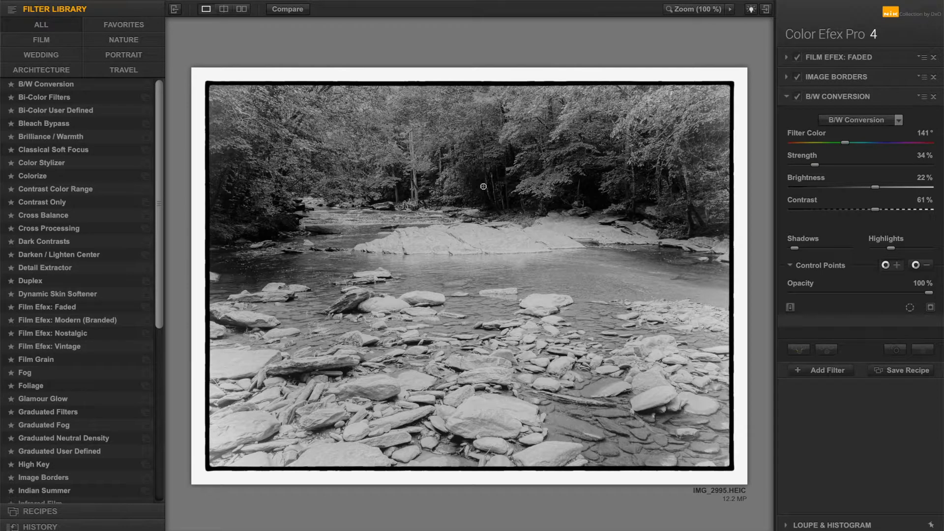
{"action": "left_click", "coordinate": [480, 183]}
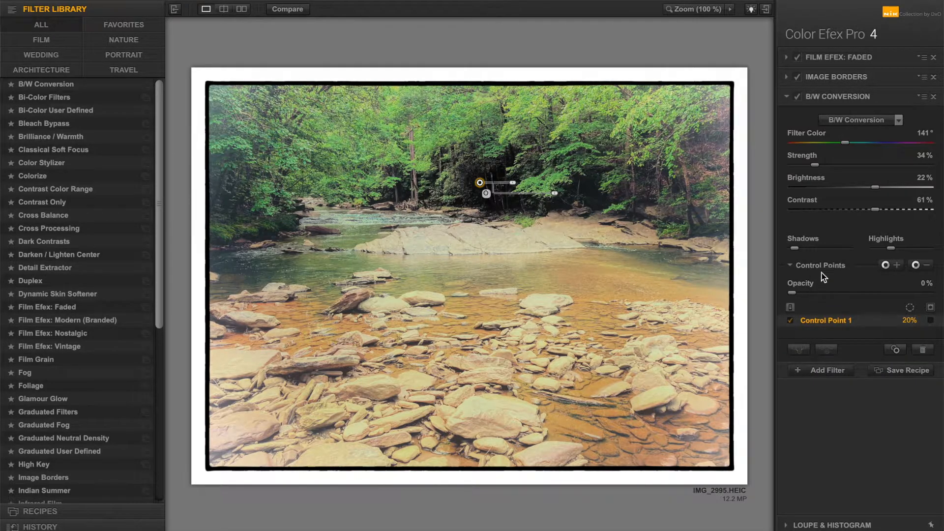
{"action": "left_click_drag", "start_coordinate": [792, 293], "coordinate": [803, 293]}
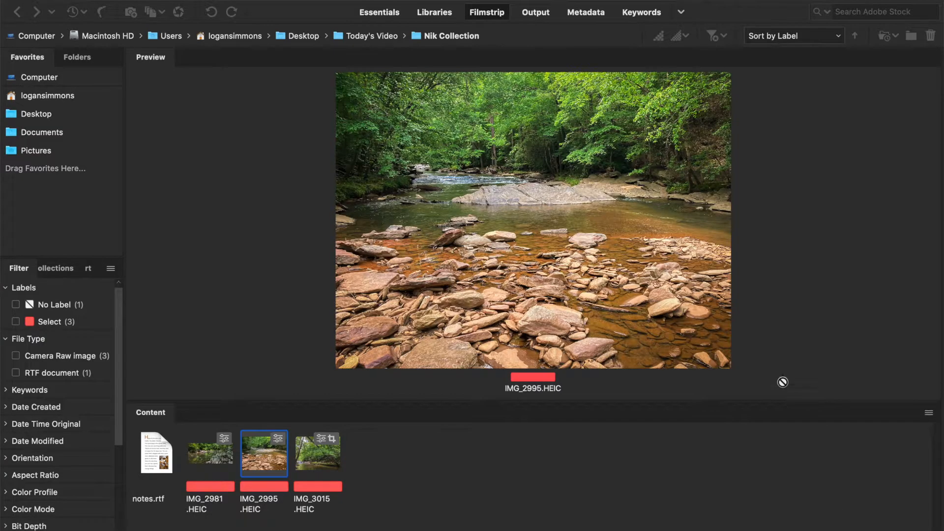
Step: Dismiss the Photoshop crash report in Adobe Bridge and open IMG_3015.HEIC in Photoshop
{"action": "left_click", "coordinate": [317, 460]}
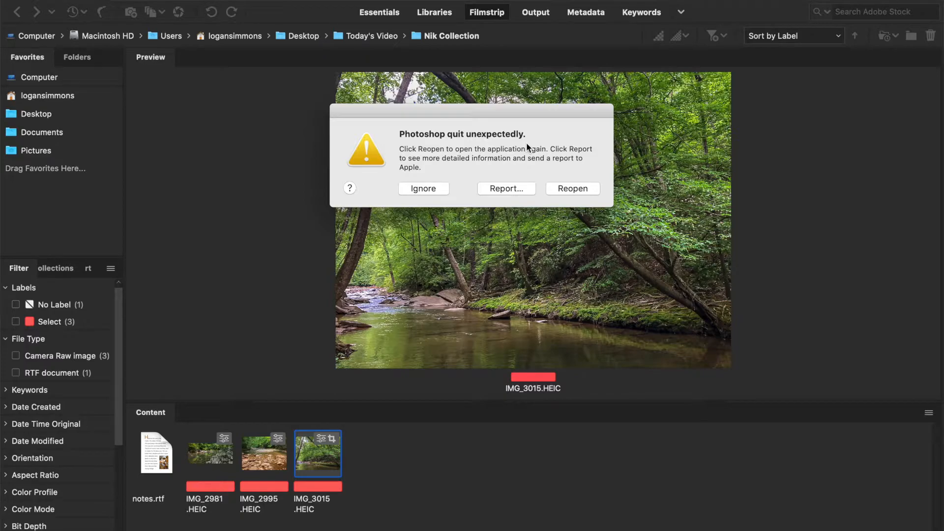
{"action": "left_click", "coordinate": [429, 188]}
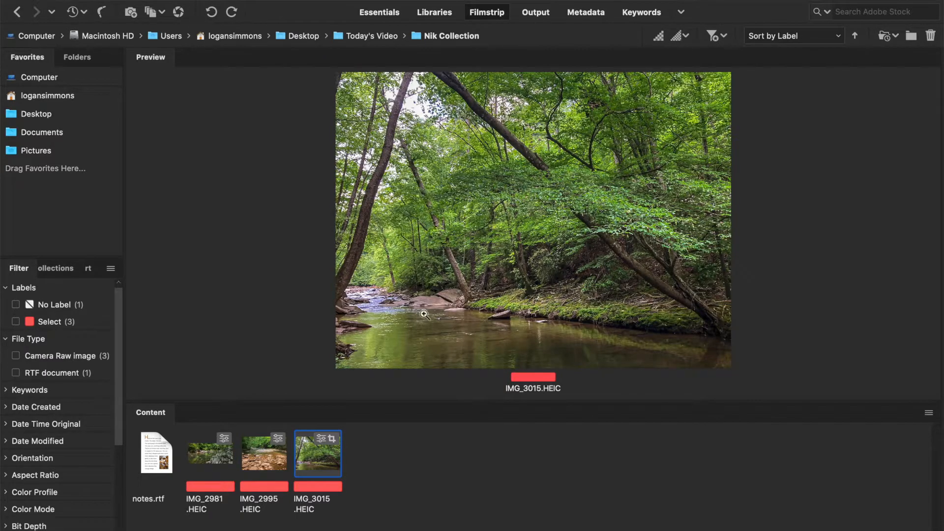
{"action": "left_click", "coordinate": [258, 482]}
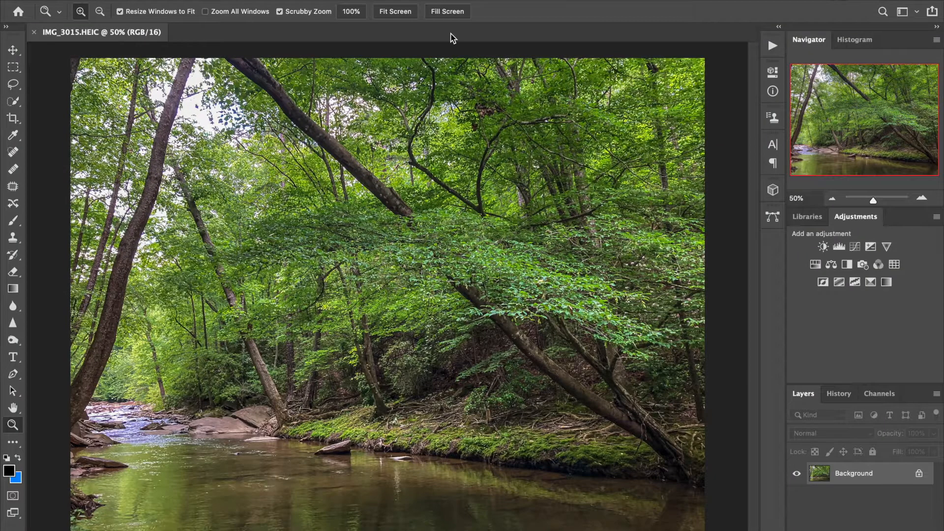
Step: Run the Nik Collection's Dfine 2 on the photo with the Control Points reduction method and slightly increased Contrast Noise
{"action": "left_click", "coordinate": [309, 1]}
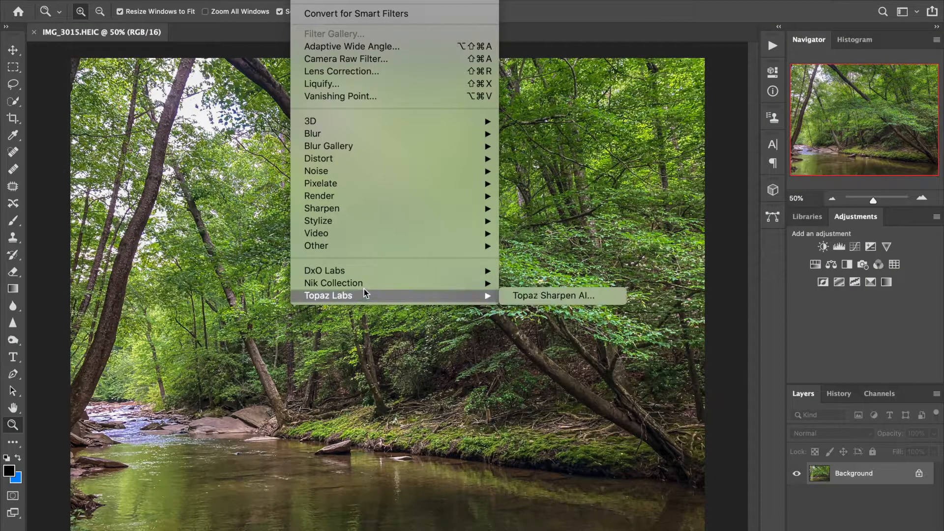
{"action": "mouse_move", "coordinate": [378, 282]}
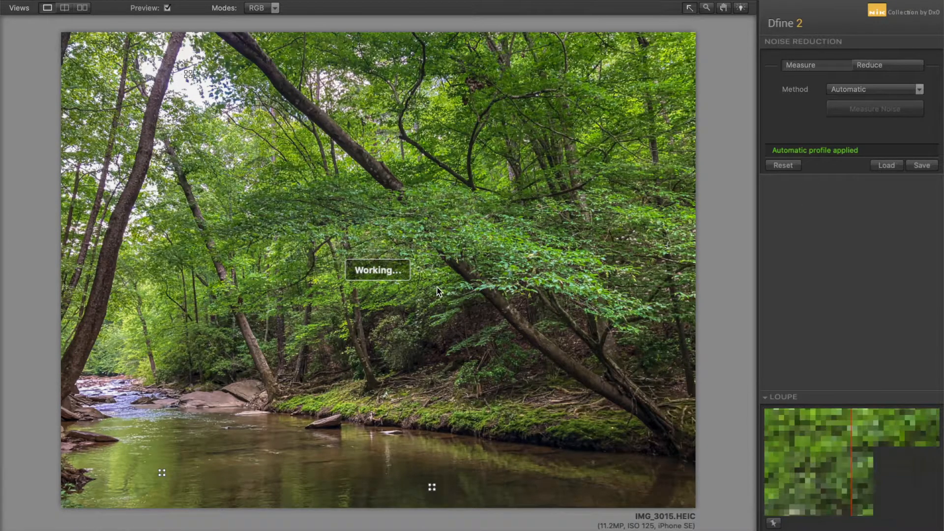
{"action": "left_click", "coordinate": [880, 65]}
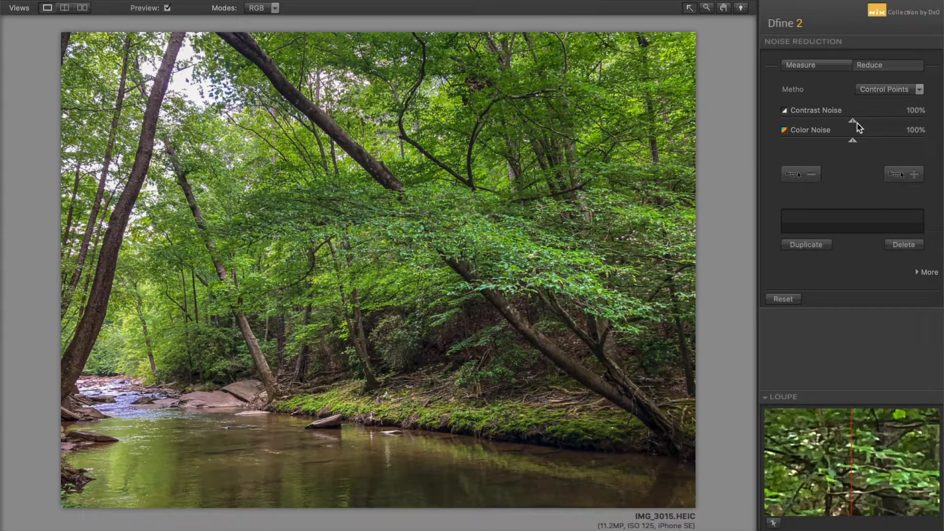
{"action": "left_click_drag", "start_coordinate": [861, 124], "coordinate": [875, 122]}
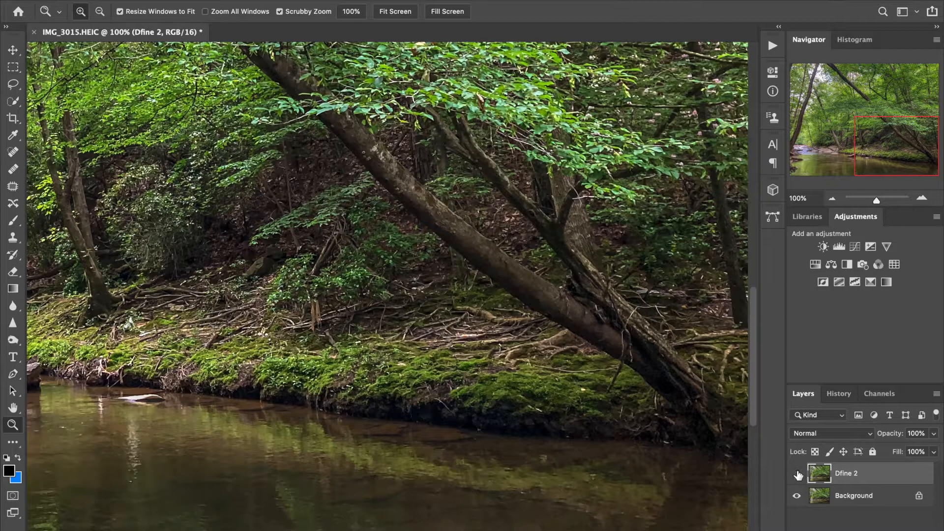
Step: Toggle the visibility of the Dfine 2 layer to compare the photo with and without noise reduction
{"action": "left_click", "coordinate": [797, 473]}
{"action": "left_click", "coordinate": [797, 473]}
{"action": "left_click", "coordinate": [797, 473]}
Step: Cancel closing IMG_3015.HEIC and delete its Dfine 2 layer
{"action": "left_click", "coordinate": [34, 32]}
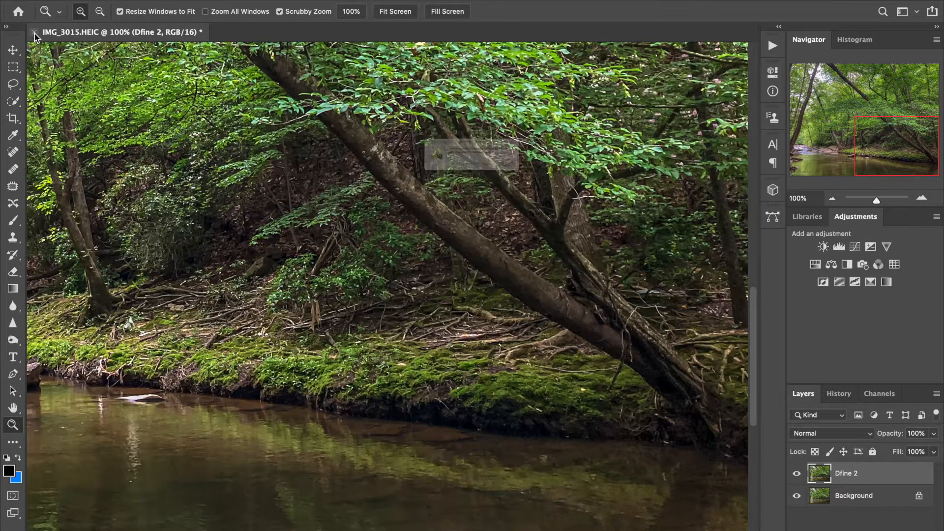
{"action": "left_click", "coordinate": [516, 185]}
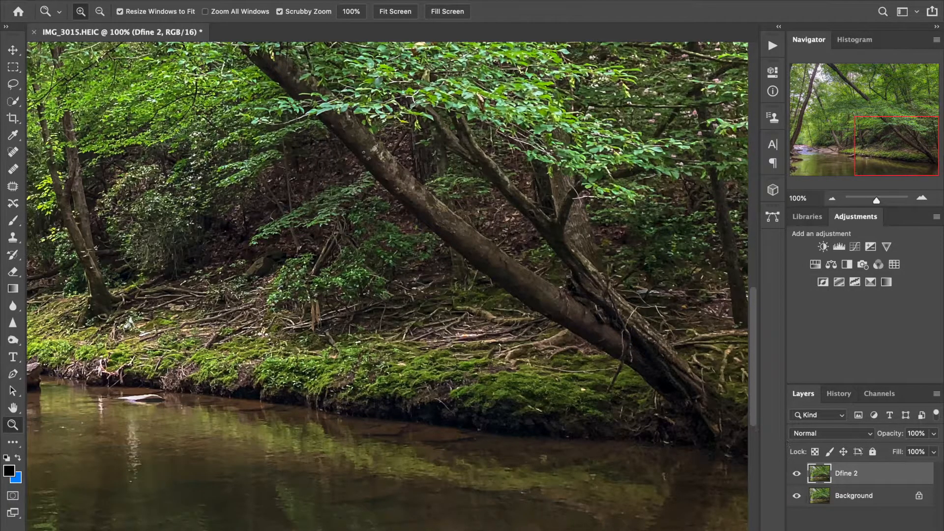
{"action": "right_click", "coordinate": [840, 474]}
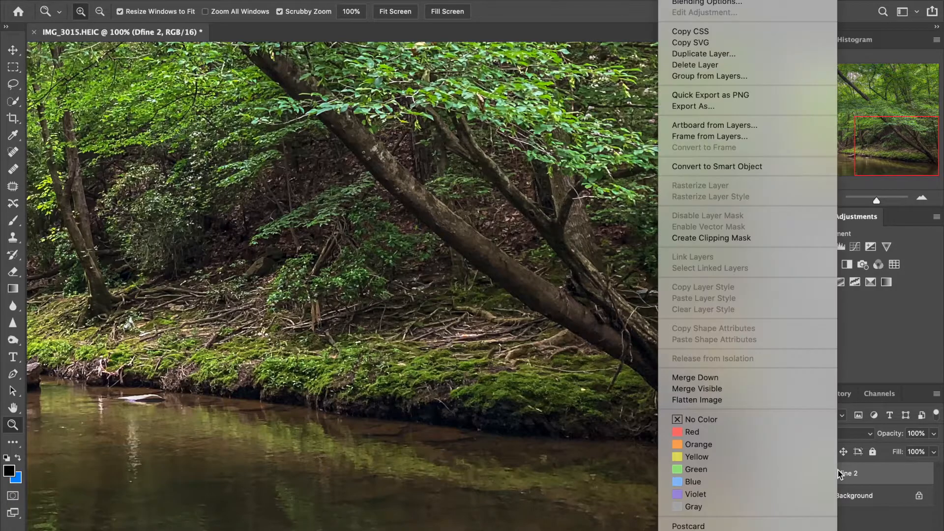
{"action": "left_click", "coordinate": [674, 63]}
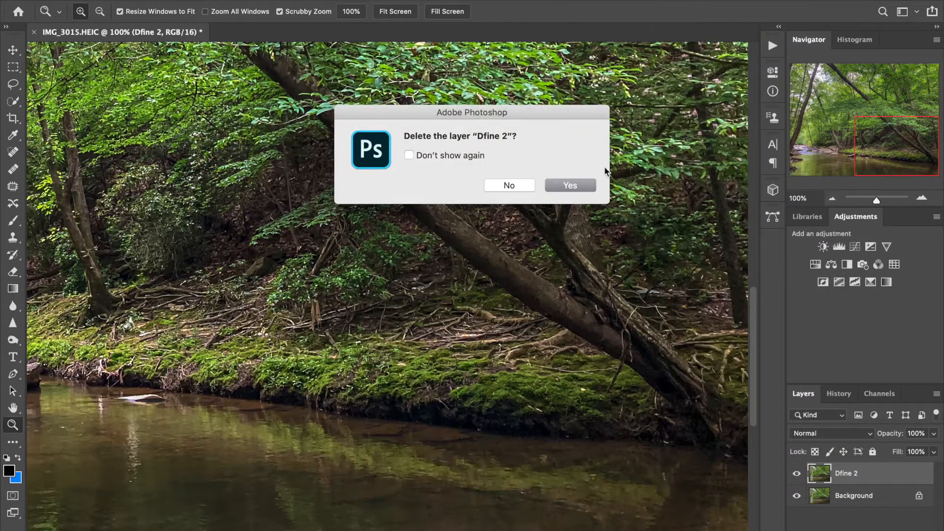
{"action": "left_click", "coordinate": [570, 186]}
Step: Open the photo in the Nik Collection's Sharpener Pro 3: (2) Output Sharpener
{"action": "left_click_drag", "start_coordinate": [865, 205], "coordinate": [873, 204]}
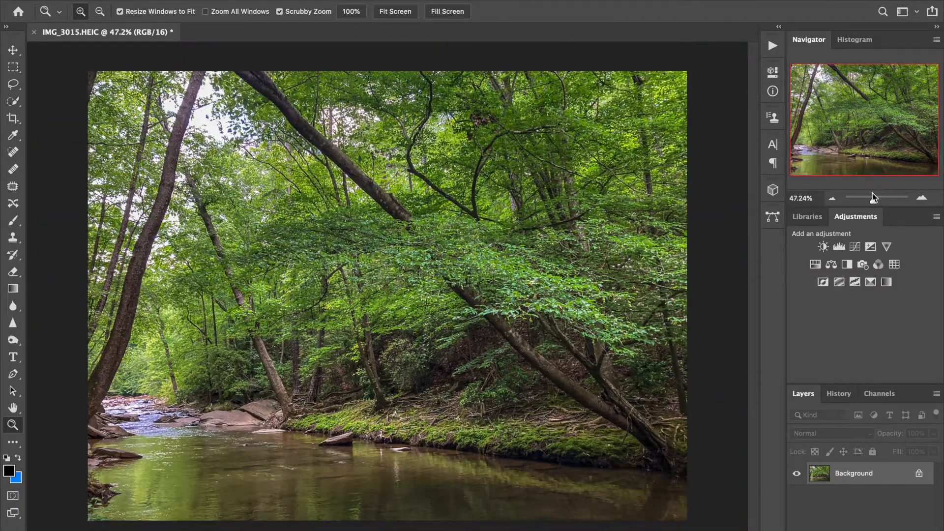
{"action": "left_click", "coordinate": [258, 1]}
{"action": "mouse_move", "coordinate": [306, 1]}
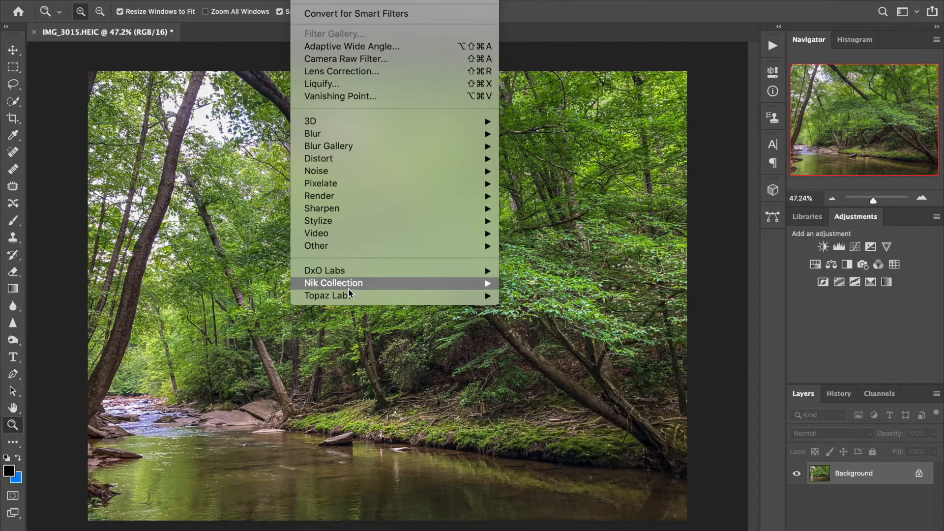
{"action": "mouse_move", "coordinate": [349, 289]}
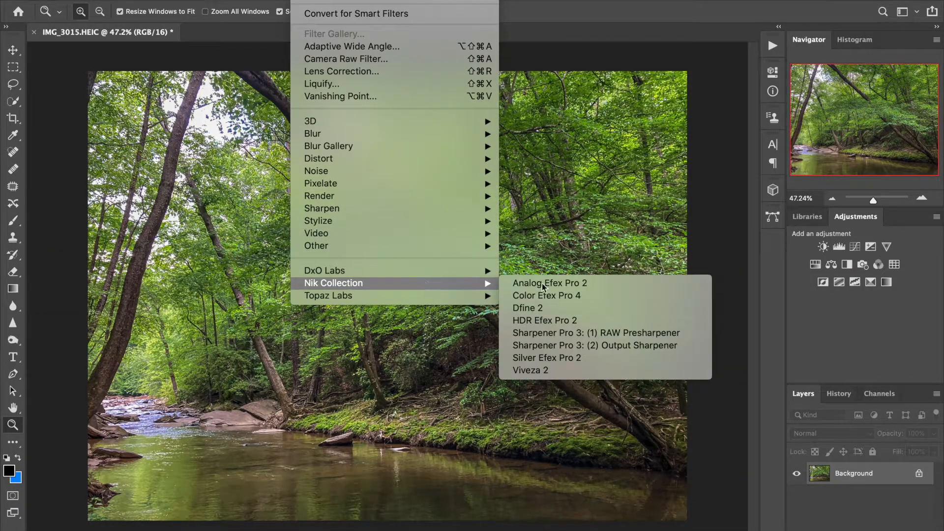
{"action": "left_click", "coordinate": [627, 346]}
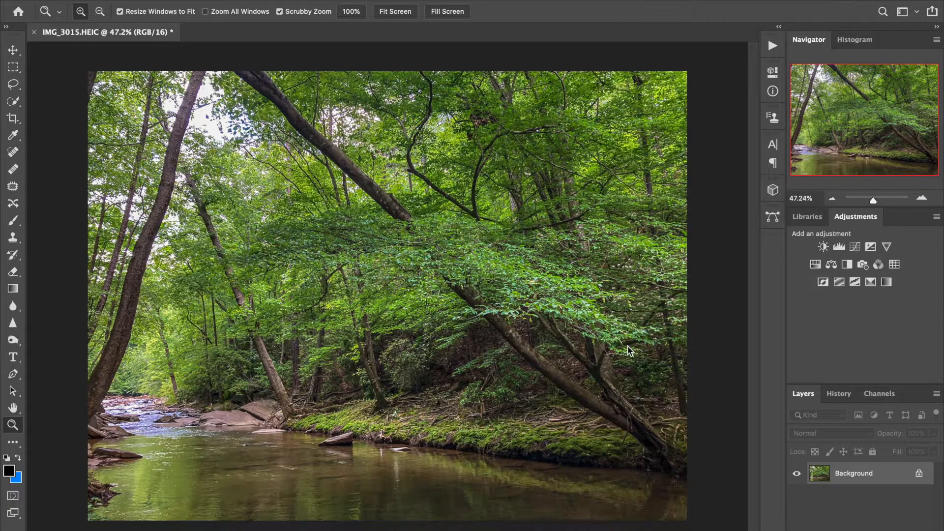
{"action": "left_click", "coordinate": [493, 290]}
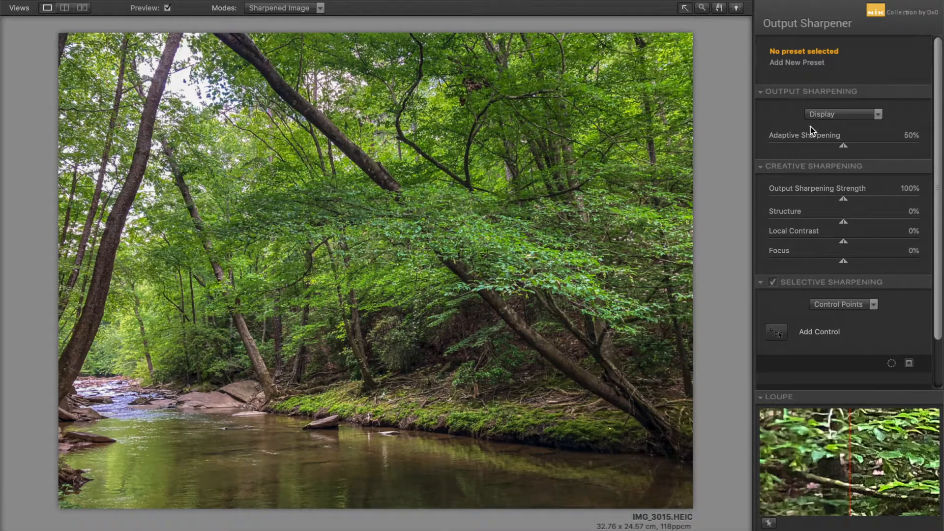
Step: Sharpen the photo for Inkjet output on Glossy paper with 115% Output Sharpening Strength, slightly raised Structure and 7% Local Contrast
{"action": "left_click", "coordinate": [860, 115]}
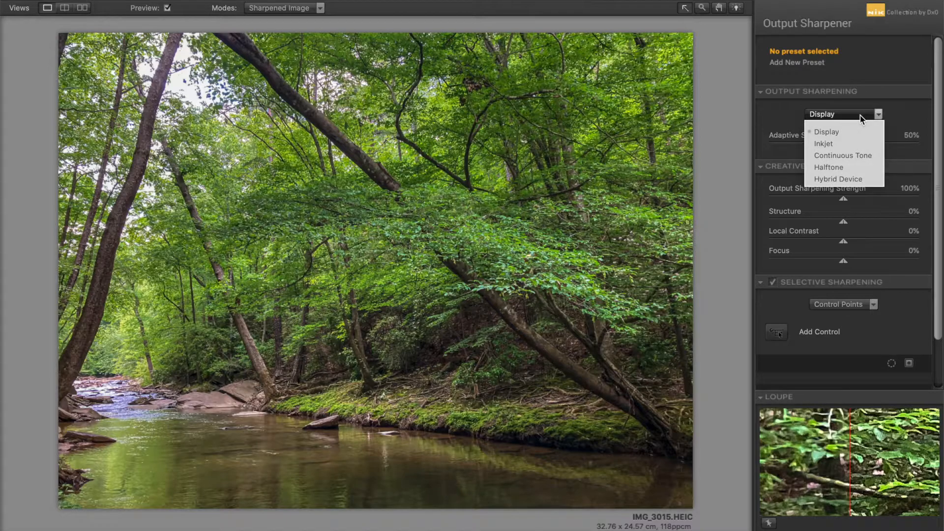
{"action": "left_click", "coordinate": [860, 143]}
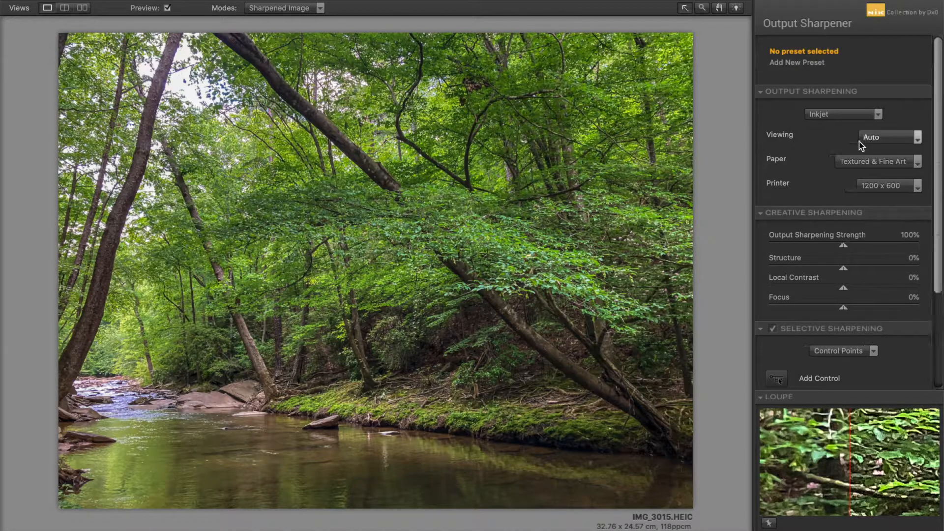
{"action": "left_click", "coordinate": [870, 160]}
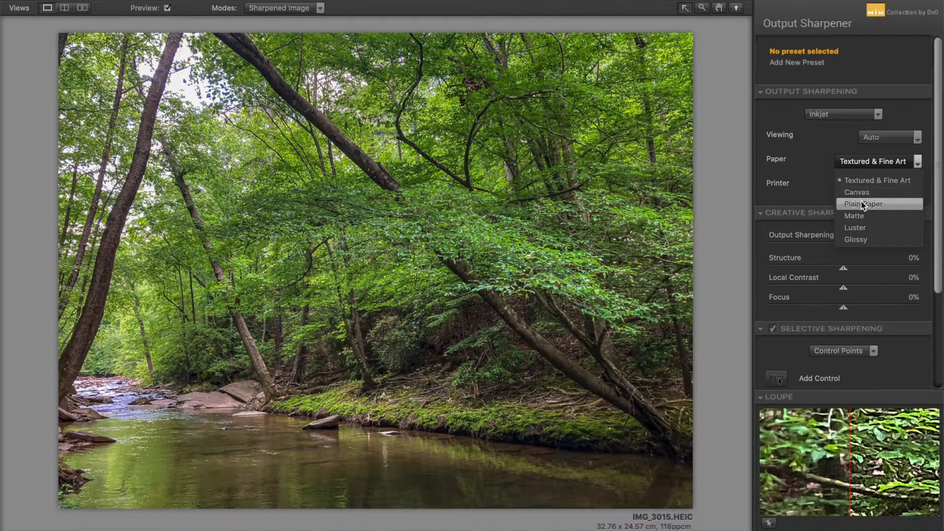
{"action": "left_click", "coordinate": [857, 240]}
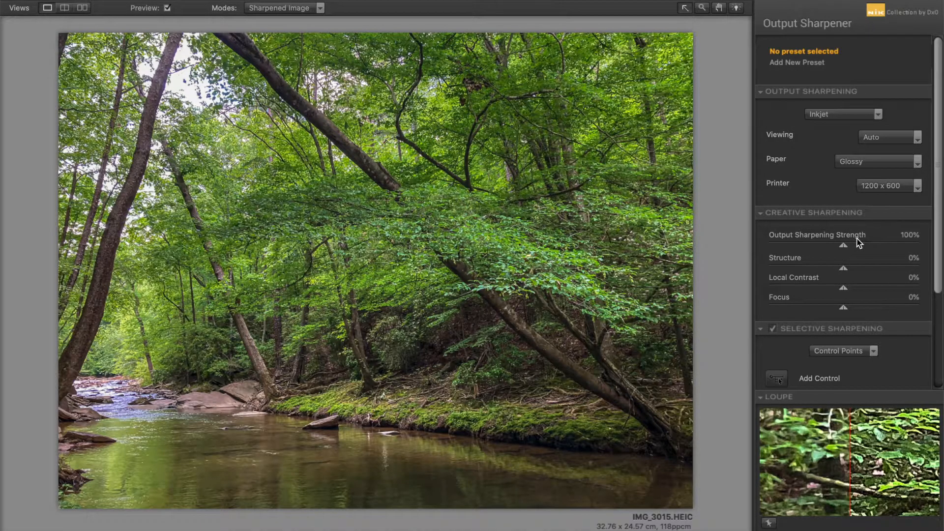
{"action": "left_click", "coordinate": [884, 187]}
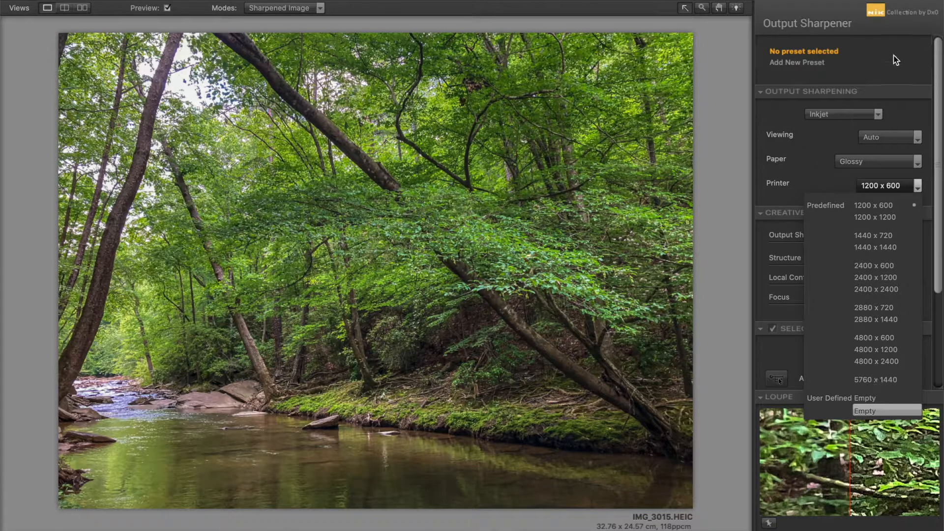
{"action": "left_click", "coordinate": [810, 173]}
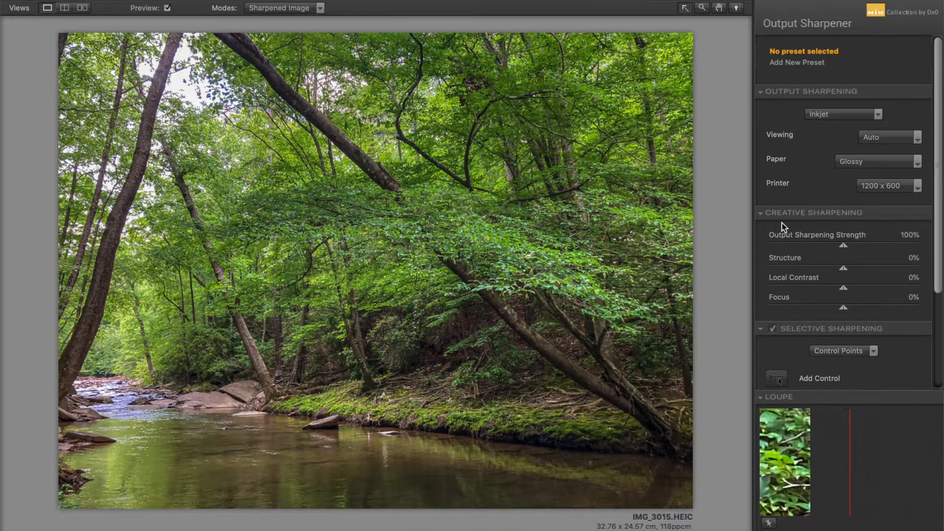
{"action": "left_click", "coordinate": [856, 246]}
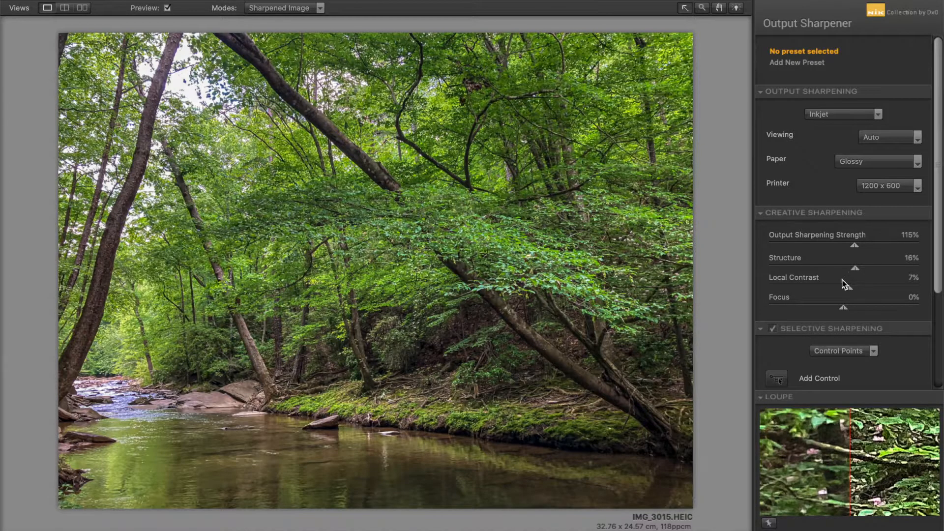
{"action": "left_click_drag", "start_coordinate": [854, 269], "coordinate": [847, 270]}
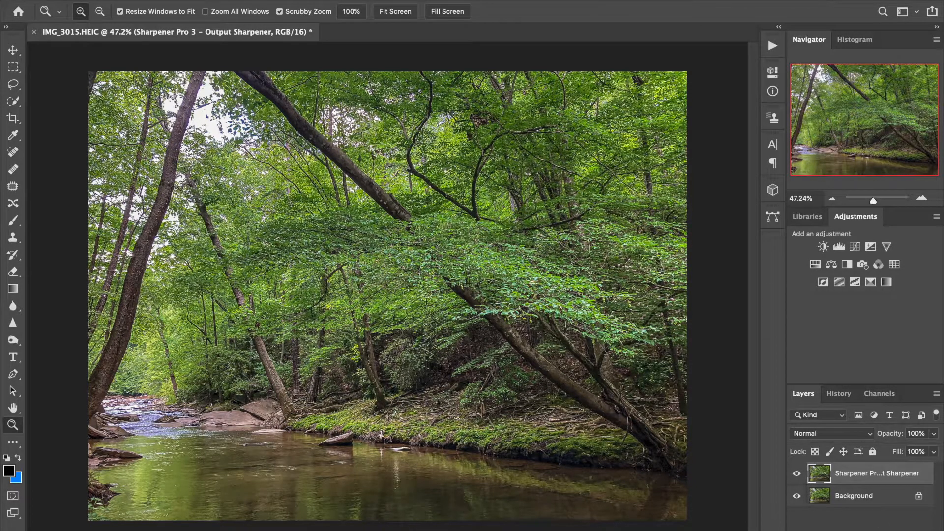
Step: Compare the creek bank at 100% with and without the Output Sharpener layer by toggling its visibility
{"action": "left_click", "coordinate": [351, 11]}
{"action": "left_click_drag", "start_coordinate": [897, 139], "coordinate": [908, 170]}
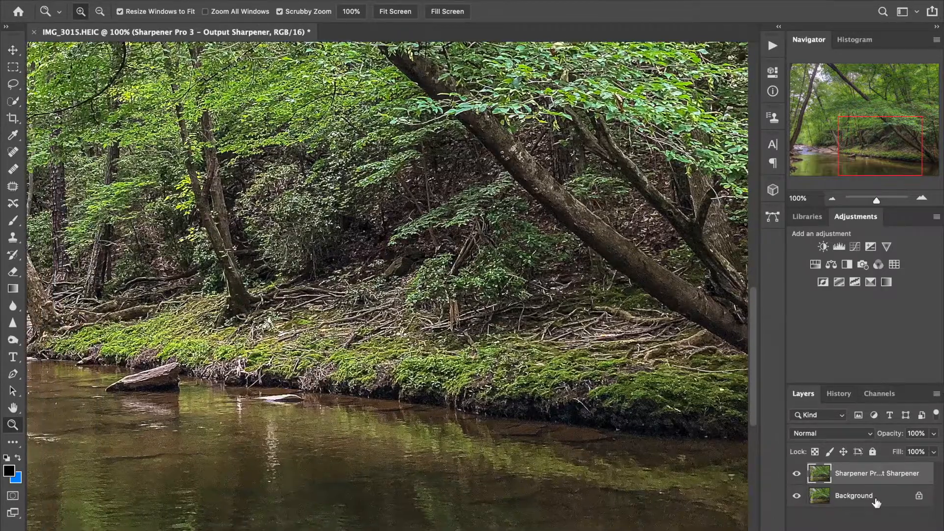
{"action": "left_click", "coordinate": [796, 474]}
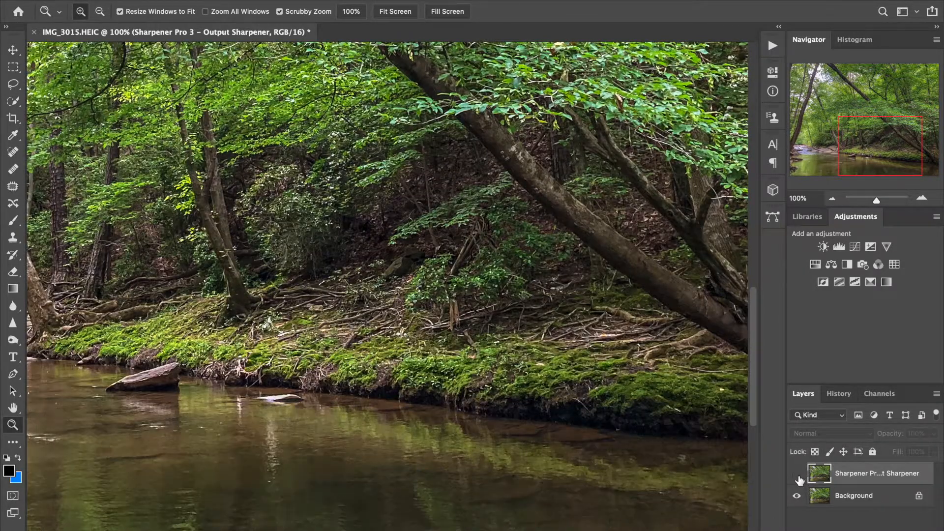
{"action": "left_click", "coordinate": [797, 475]}
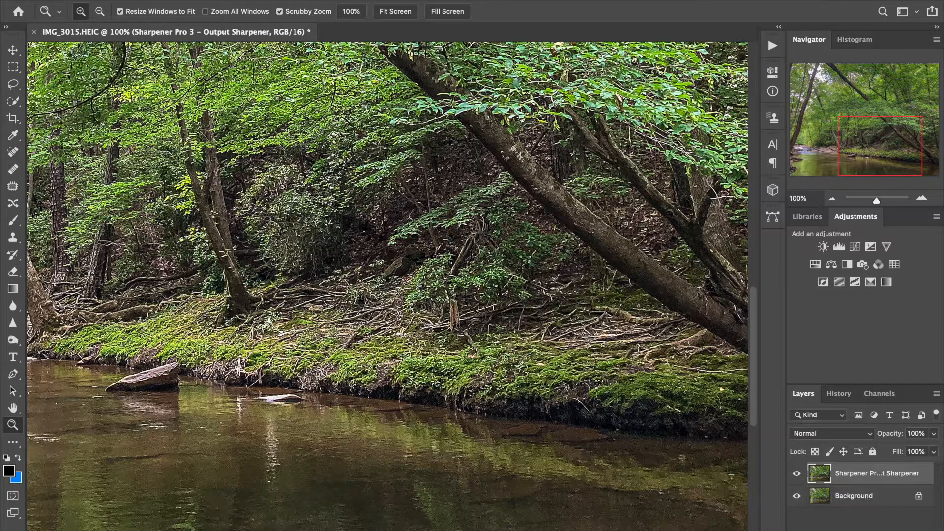
Step: Delete the Output Sharpener layer from IMG_3015.HEIC
{"action": "right_click", "coordinate": [900, 484]}
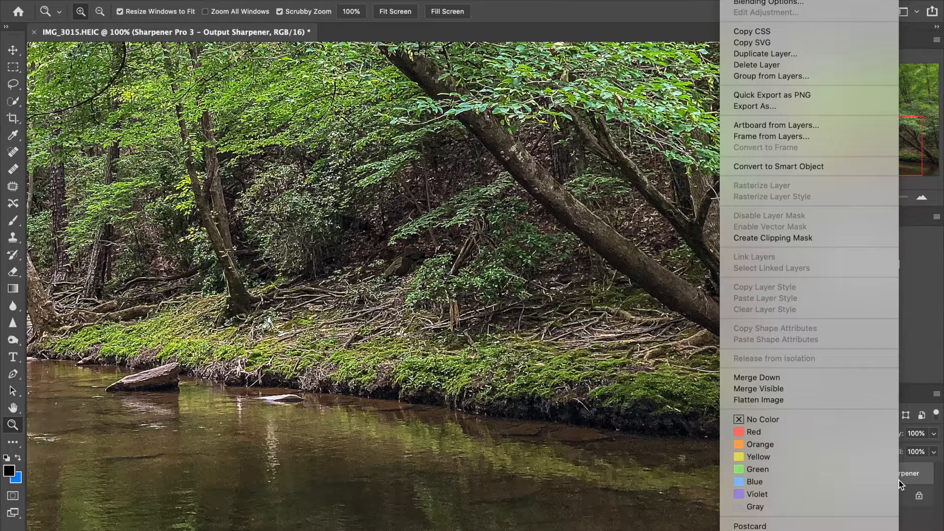
{"action": "left_click", "coordinate": [766, 66]}
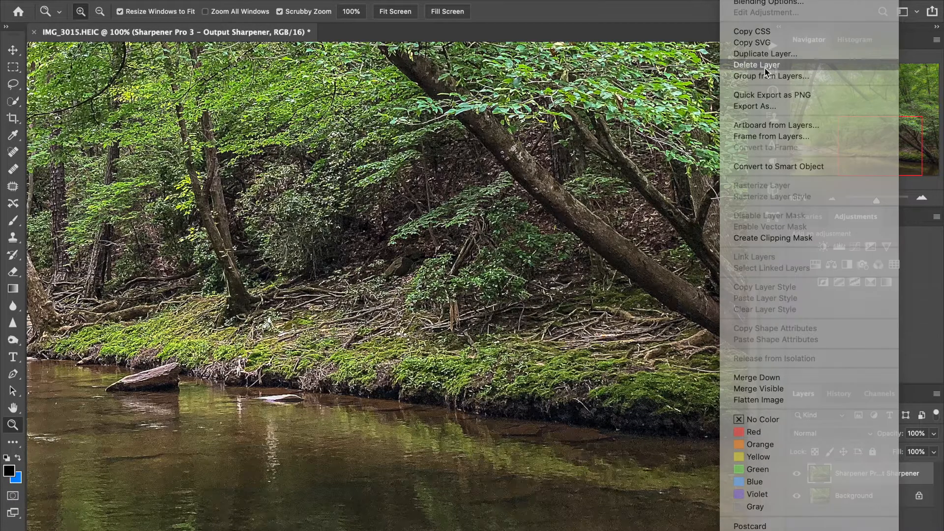
{"action": "key", "text": "Return"}
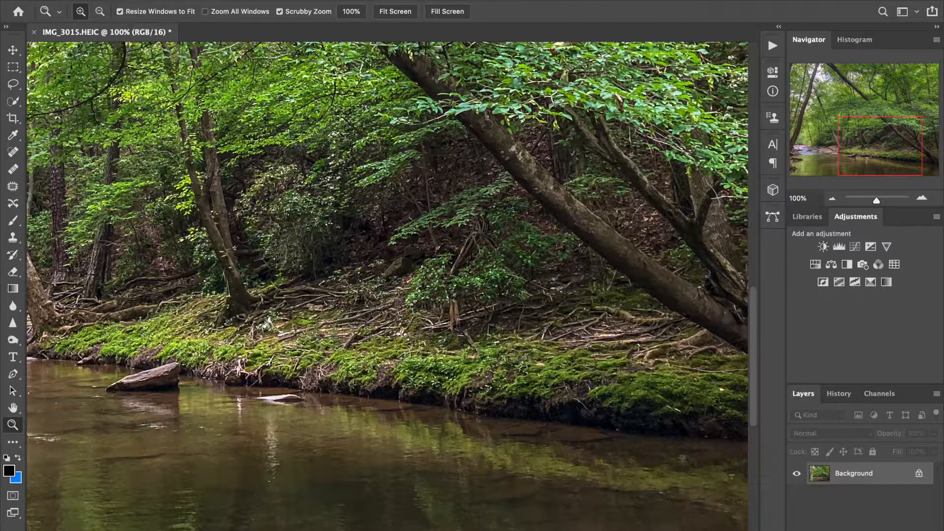
Step: Open the photo in the Nik Collection's Silver Efex Pro 2 and enlarge its window to full screen
{"action": "left_click", "coordinate": [305, 1]}
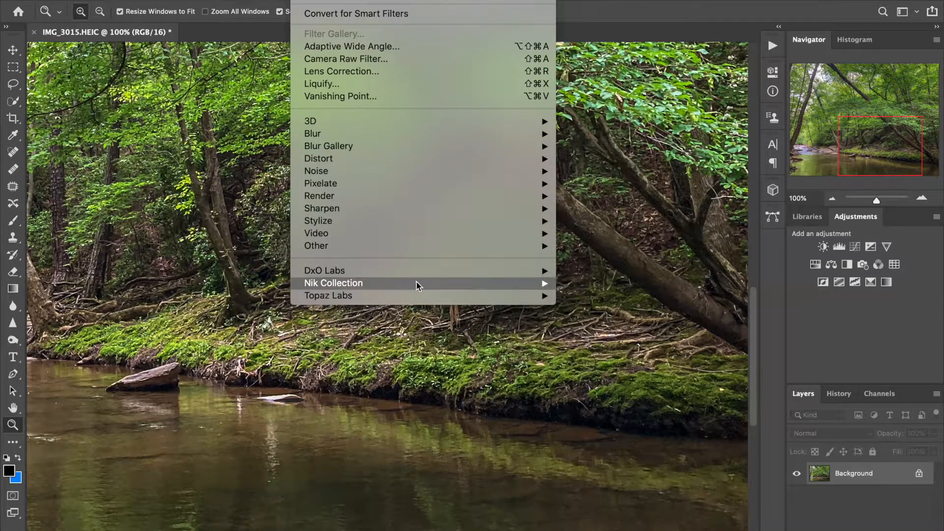
{"action": "mouse_move", "coordinate": [416, 283]}
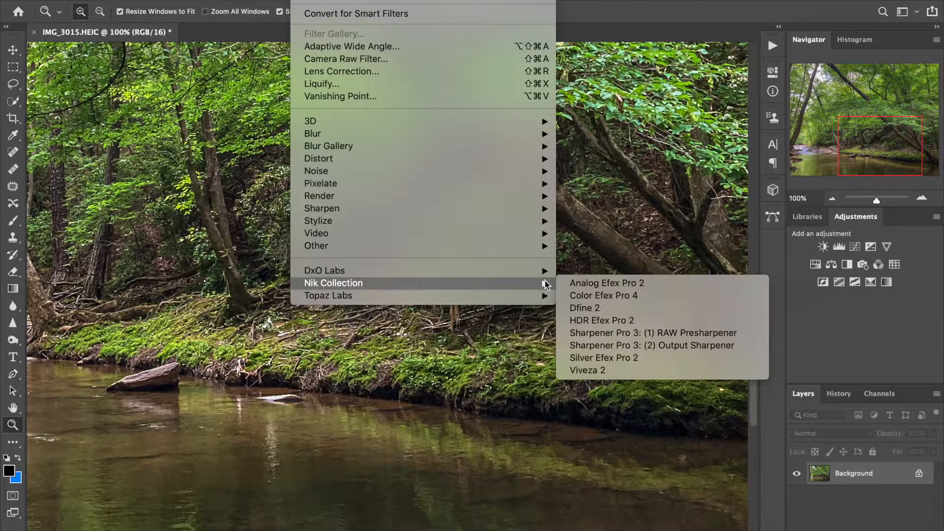
{"action": "left_click", "coordinate": [655, 358]}
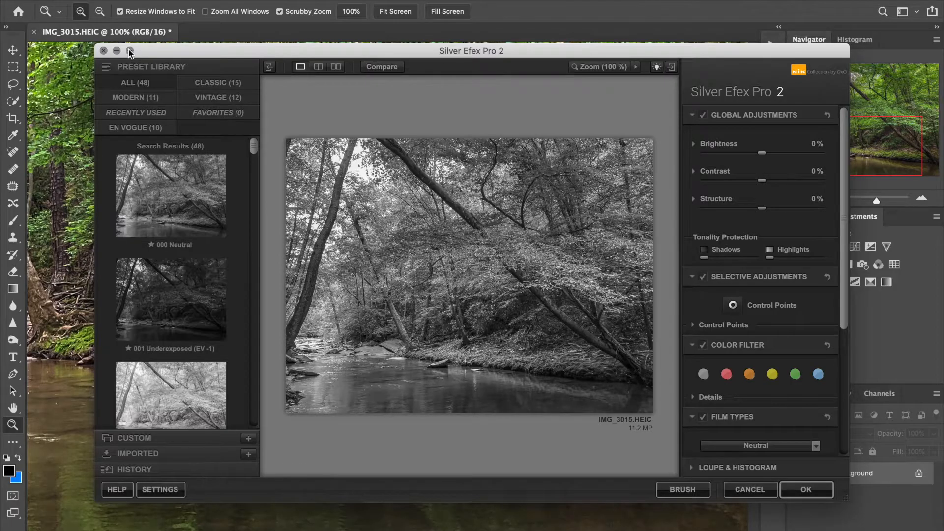
{"action": "left_click", "coordinate": [129, 51]}
Step: Browse the black-and-white presets and apply 029 Cool Tones 2 to the photo
{"action": "scroll", "coordinate": [84, 338], "scroll_direction": "down", "scroll_amount": 1}
{"action": "scroll", "coordinate": [84, 339], "scroll_direction": "down", "scroll_amount": 10}
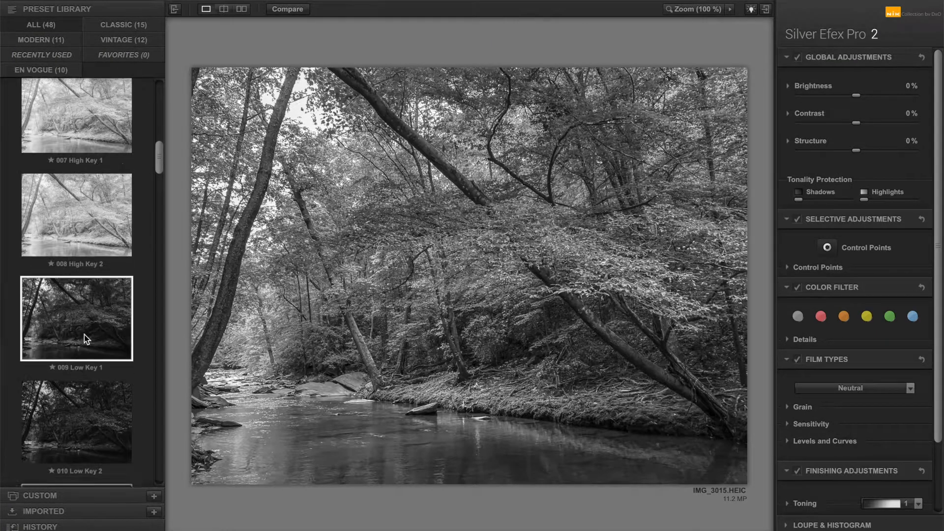
{"action": "scroll", "coordinate": [84, 334], "scroll_direction": "down", "scroll_amount": 2}
{"action": "left_click_drag", "start_coordinate": [161, 195], "coordinate": [141, 333]}
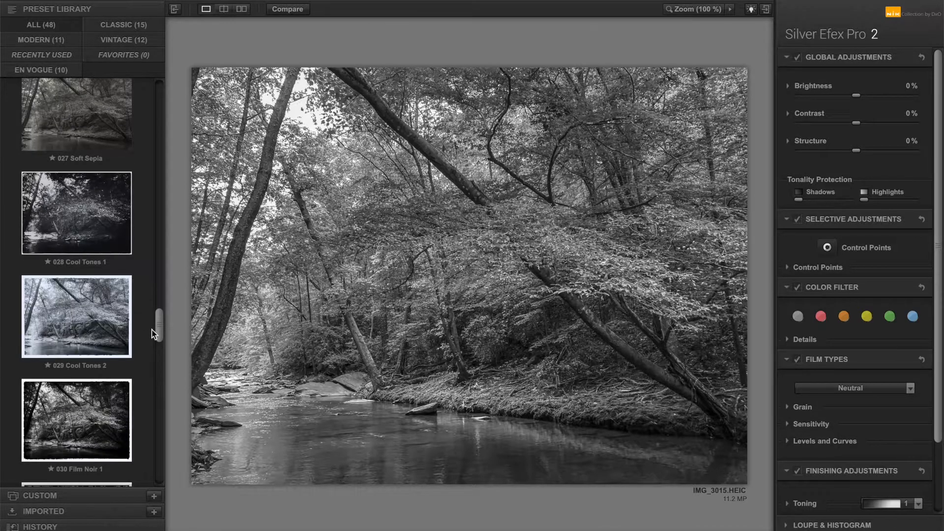
{"action": "left_click", "coordinate": [93, 318]}
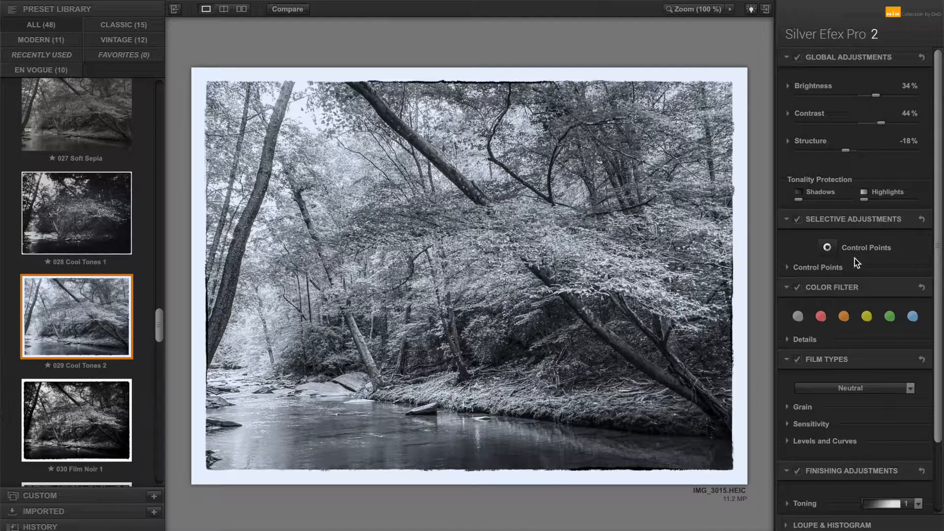
Step: Switch the preset's image border to Off in the finishing adjustments
{"action": "scroll", "coordinate": [843, 401], "scroll_direction": "down", "scroll_amount": 3}
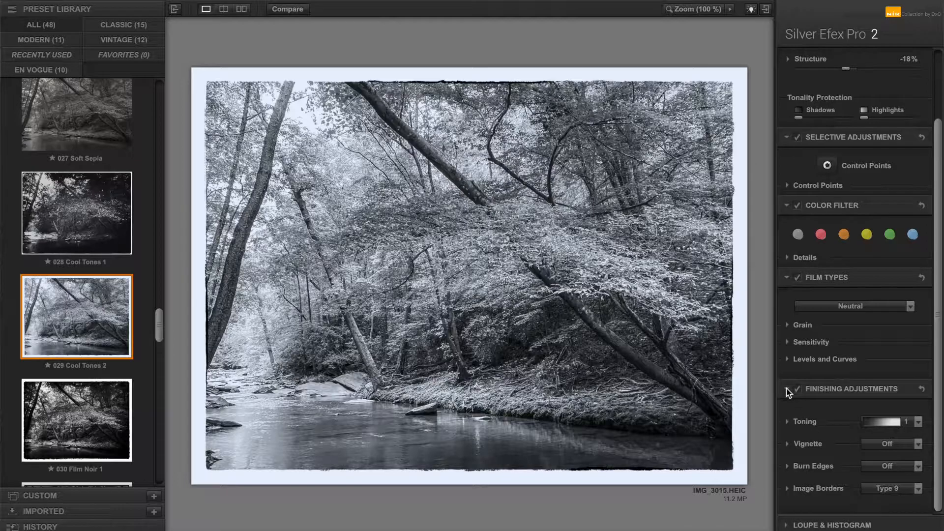
{"action": "left_click", "coordinate": [791, 488]}
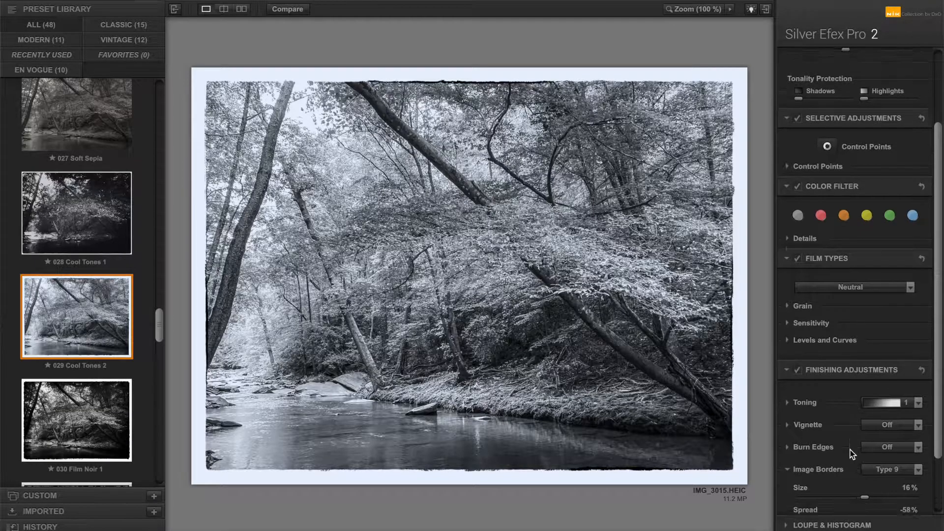
{"action": "scroll", "coordinate": [852, 453], "scroll_direction": "down", "scroll_amount": 3}
{"action": "left_click", "coordinate": [908, 396]}
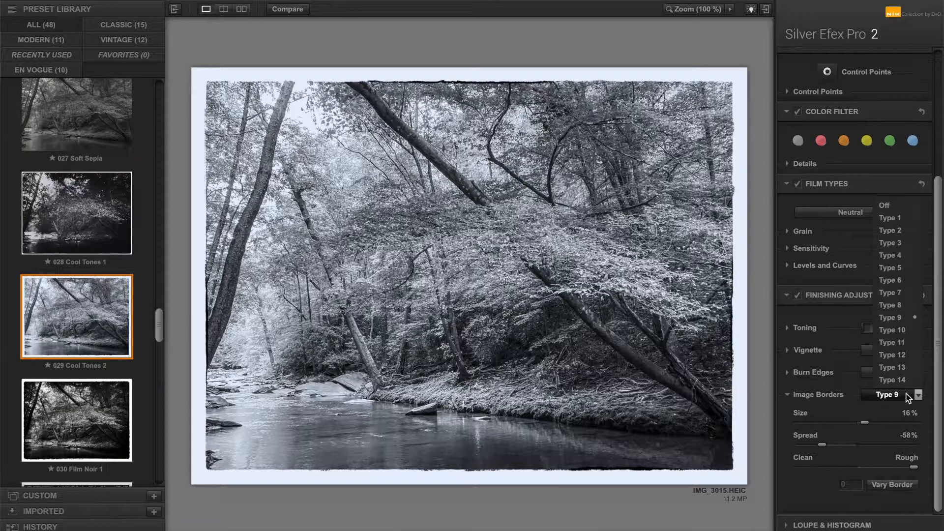
{"action": "left_click", "coordinate": [890, 206]}
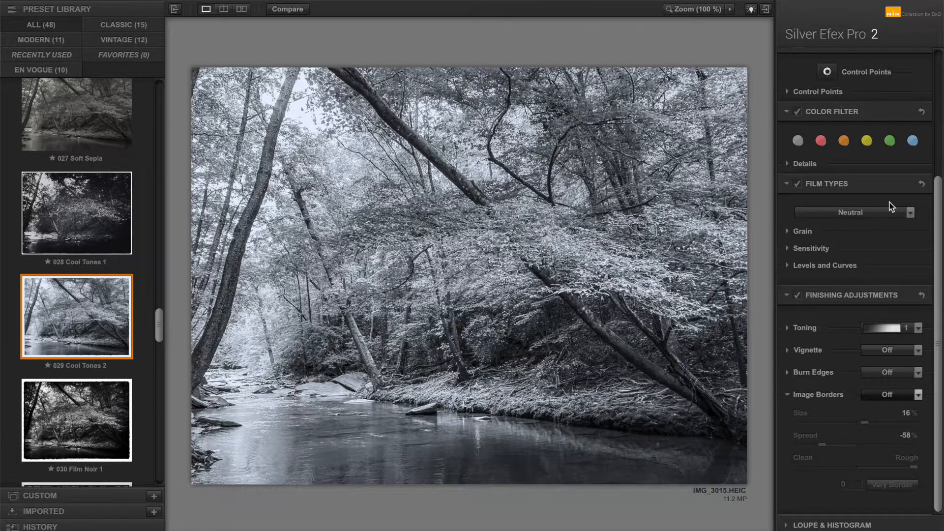
{"action": "left_click", "coordinate": [790, 394]}
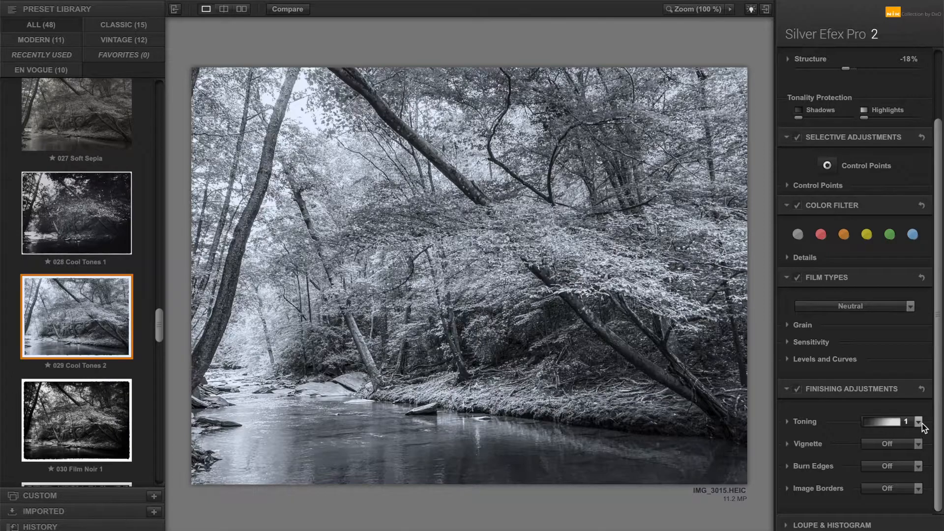
Step: Set the toning to Blue Toner 8 and add a White Frame 1 vignette with an amount of 32%
{"action": "left_click", "coordinate": [919, 422]}
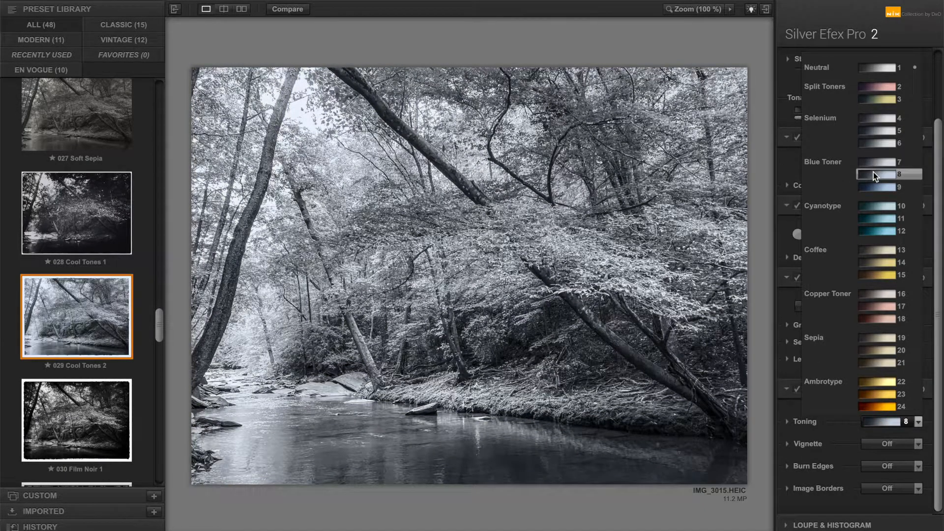
{"action": "left_click", "coordinate": [873, 173]}
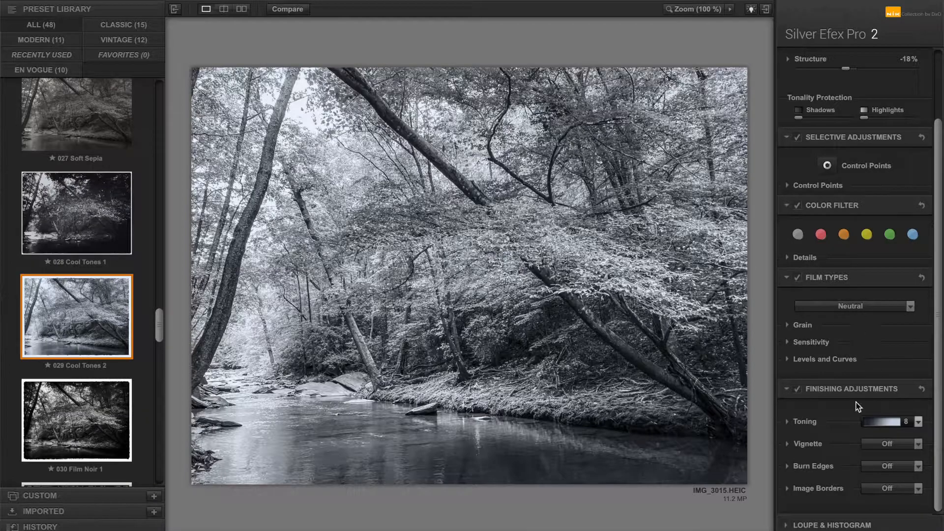
{"action": "left_click", "coordinate": [887, 445]}
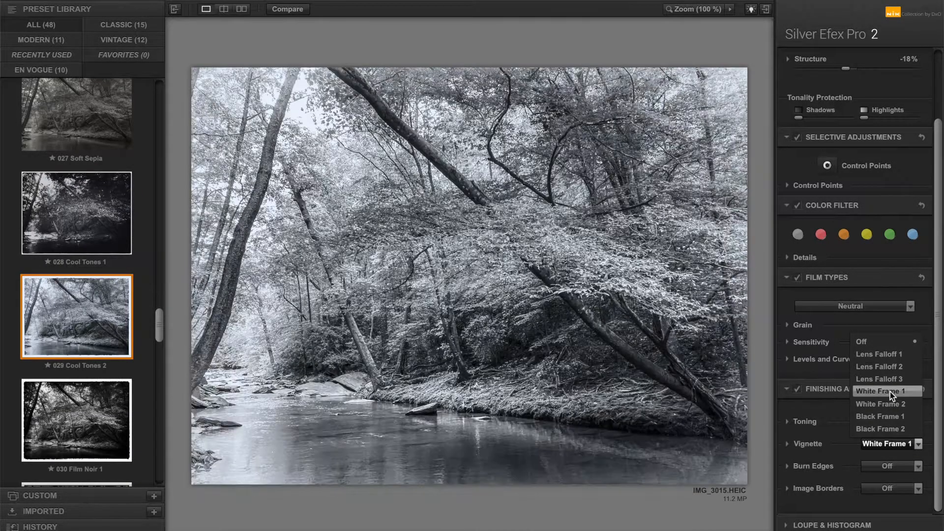
{"action": "left_click", "coordinate": [892, 392]}
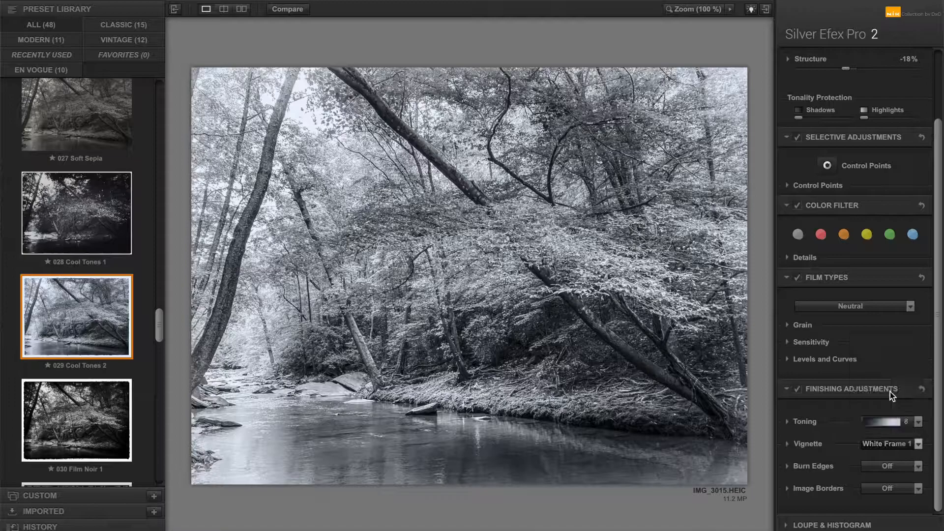
{"action": "left_click", "coordinate": [793, 445]}
{"action": "scroll", "coordinate": [870, 442], "scroll_direction": "down", "scroll_amount": 3}
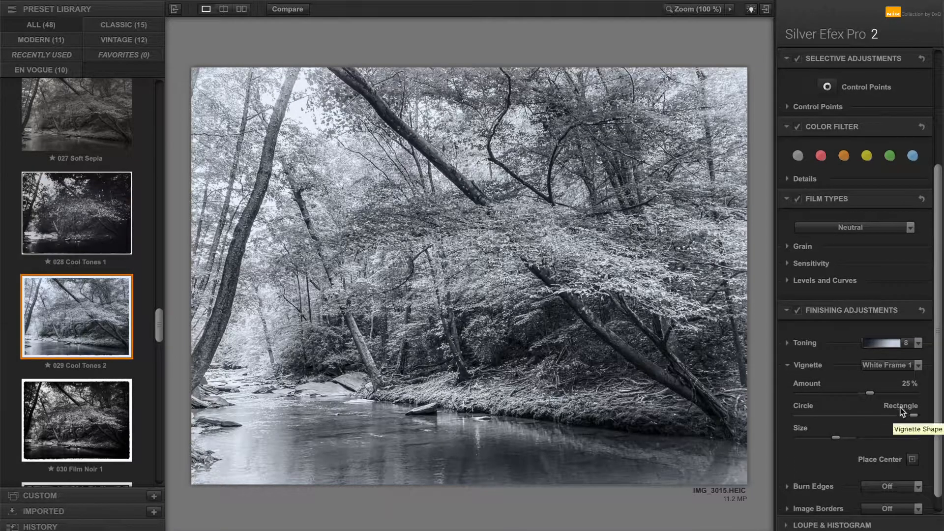
{"action": "left_click_drag", "start_coordinate": [871, 396], "coordinate": [875, 400]}
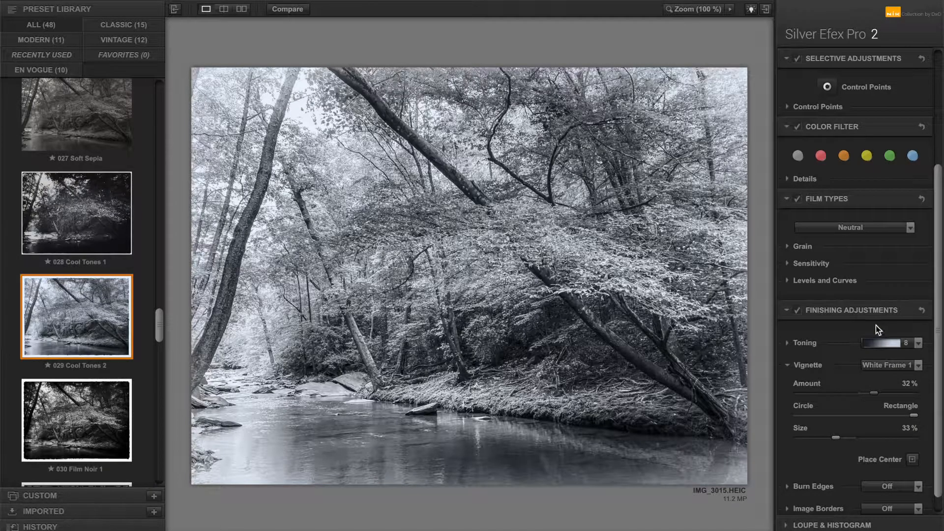
Step: Lower the photo's global Brightness to 31% and slightly reduce its Contrast
{"action": "scroll", "coordinate": [875, 326], "scroll_direction": "up", "scroll_amount": 5}
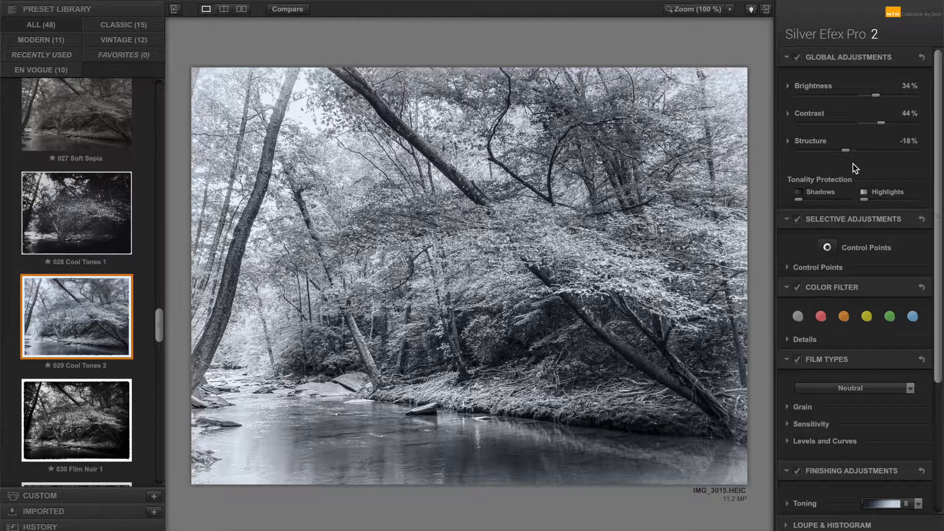
{"action": "left_click_drag", "start_coordinate": [876, 96], "coordinate": [875, 96]}
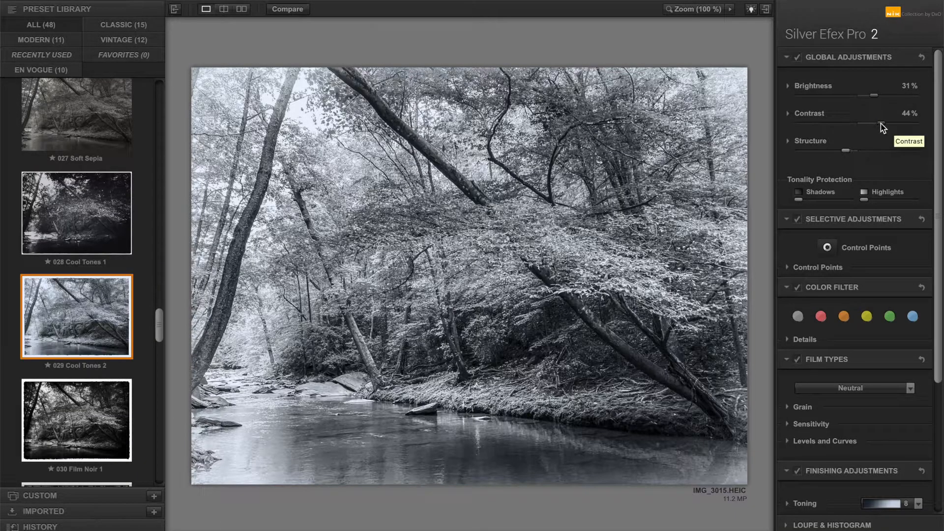
{"action": "left_click_drag", "start_coordinate": [880, 123], "coordinate": [875, 123]}
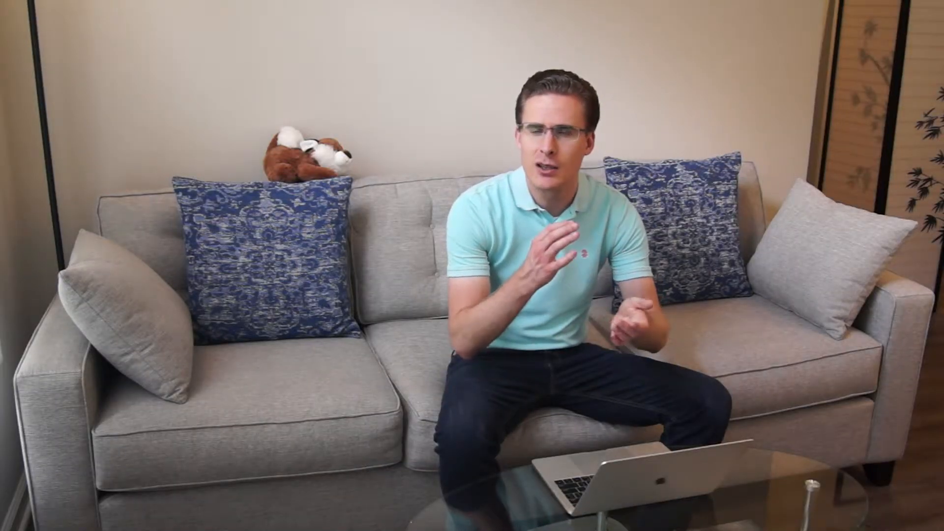